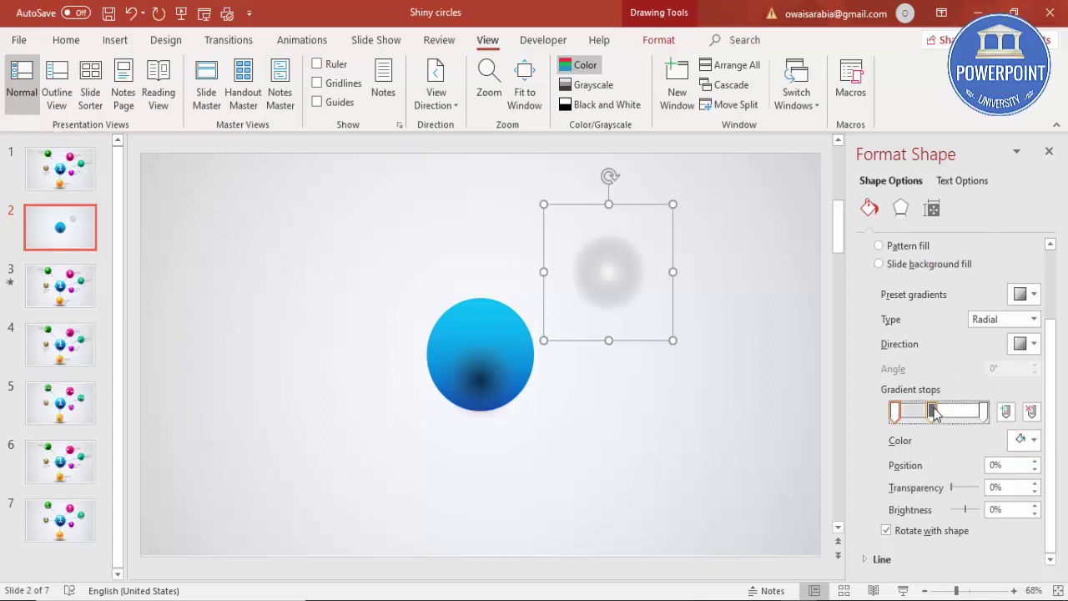
Set the glow circle's middle gradient stop to white, then shrink the circle and place it near the top of the blue ball
click(1025, 440)
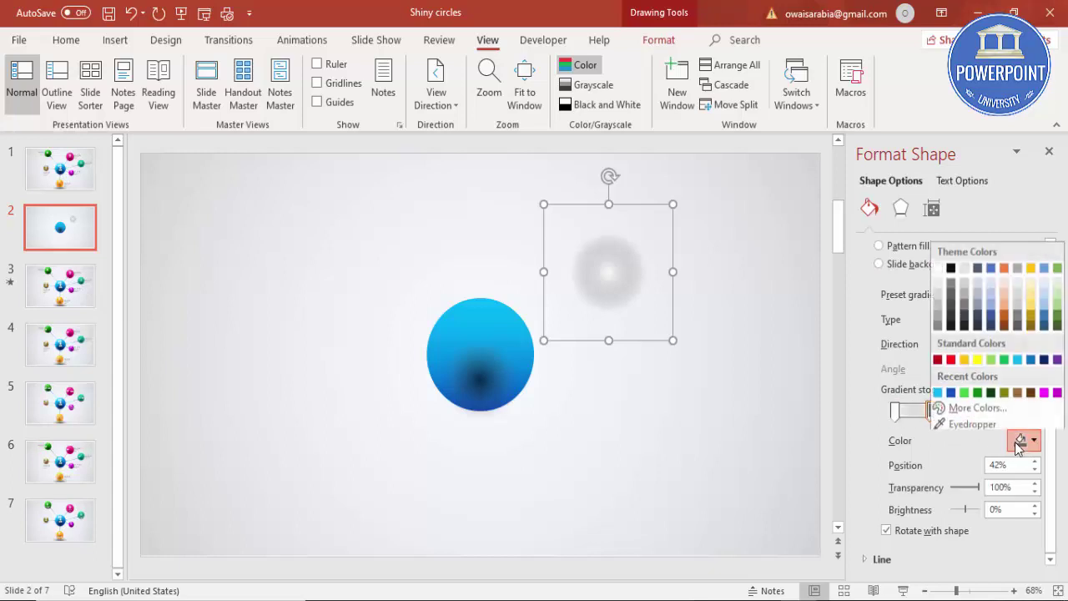
click(938, 265)
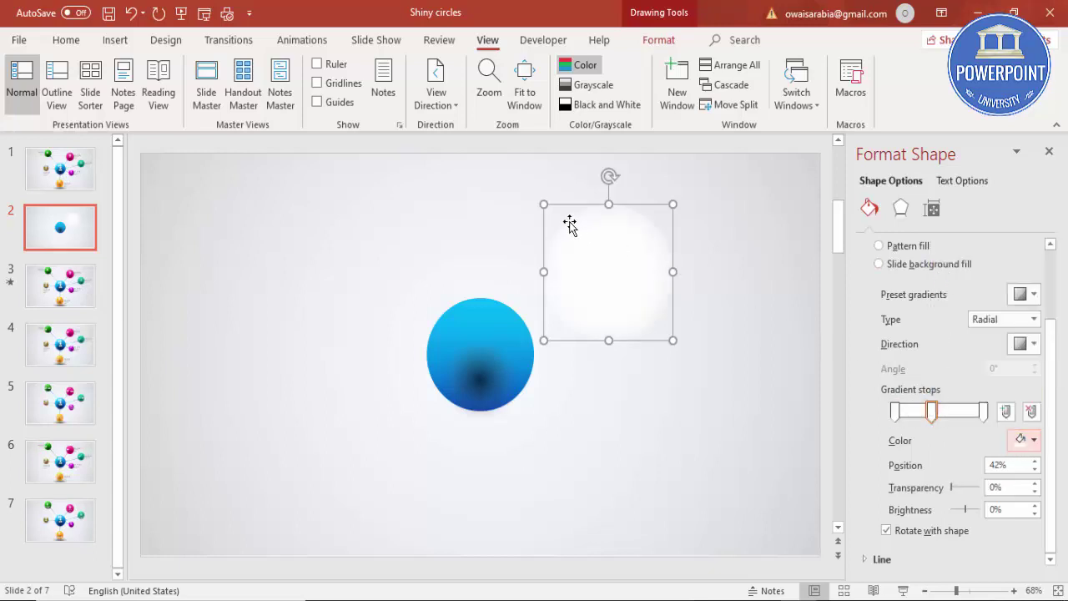
drag(544, 202, 454, 320)
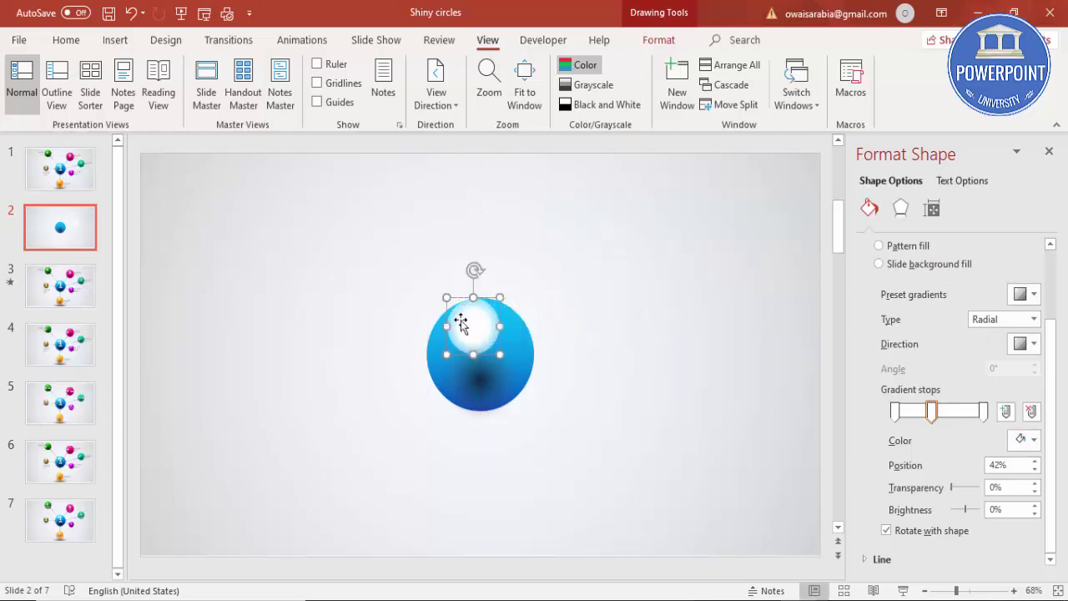
Set the highlight's middle gradient stop to 100% transparency, and its first stop to position 4% and 14% transparency
click(931, 412)
drag(954, 491, 997, 489)
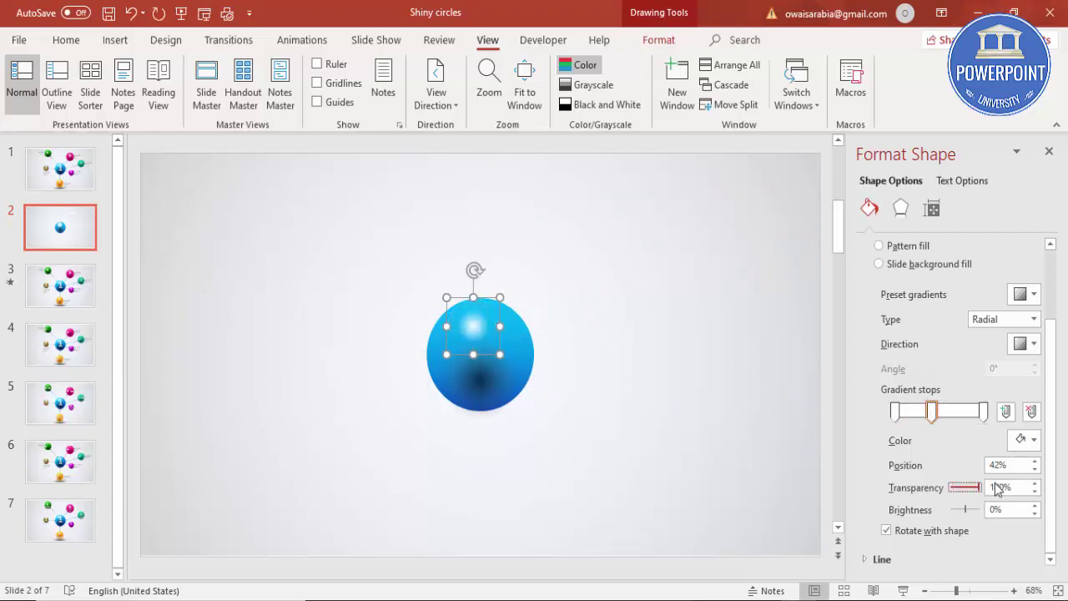
click(983, 410)
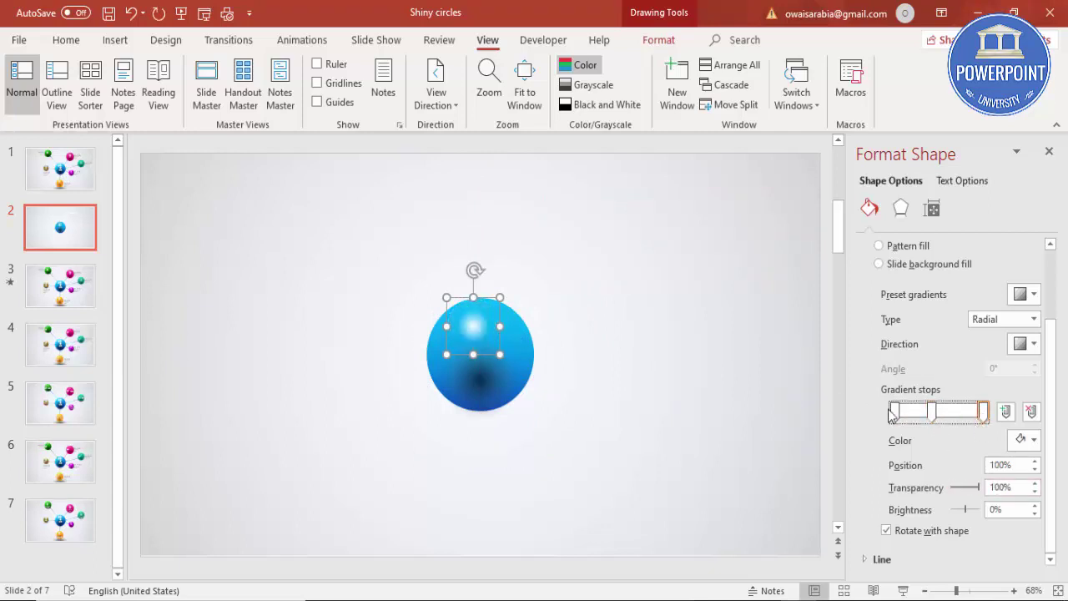
drag(891, 413, 900, 415)
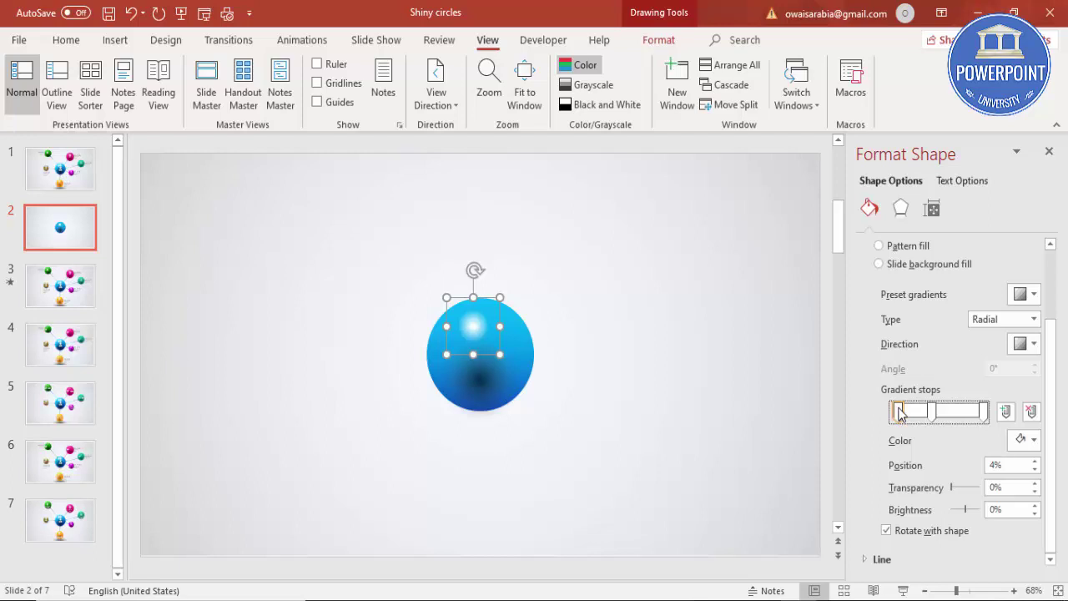
click(1034, 485)
click(1035, 484)
click(1034, 484)
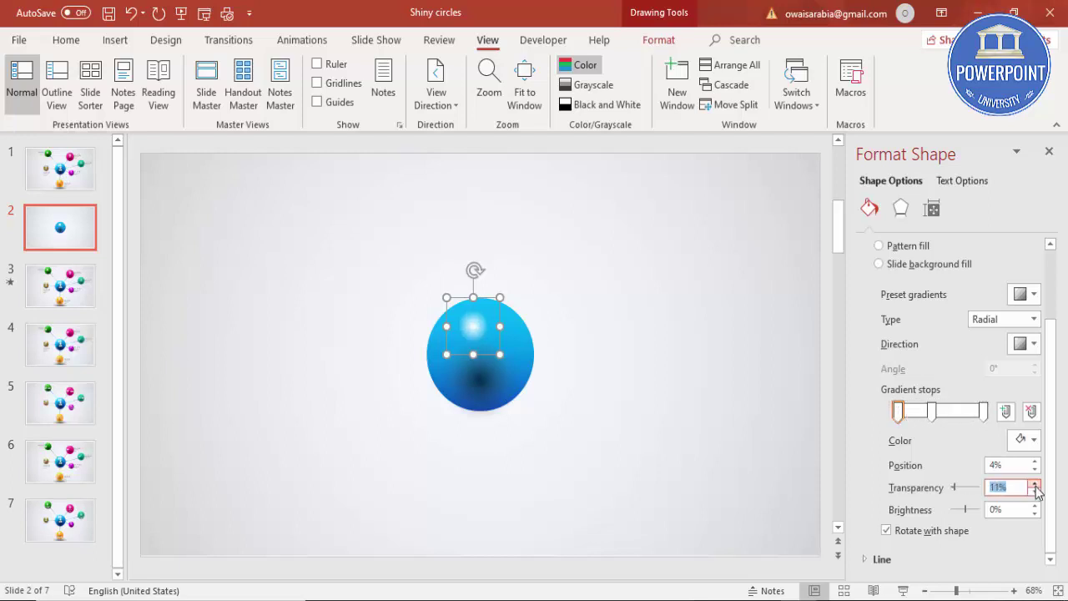
click(1035, 484)
Duplicate the white highlight and place the copy slightly above and to the right of the original on the ball
drag(477, 327, 475, 325)
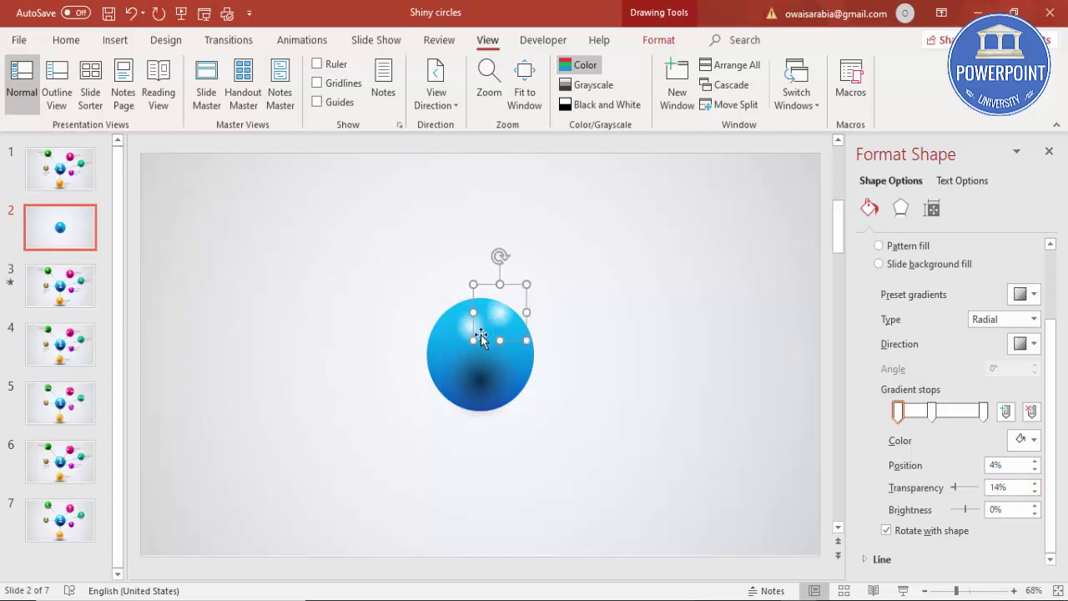
drag(472, 324, 485, 318)
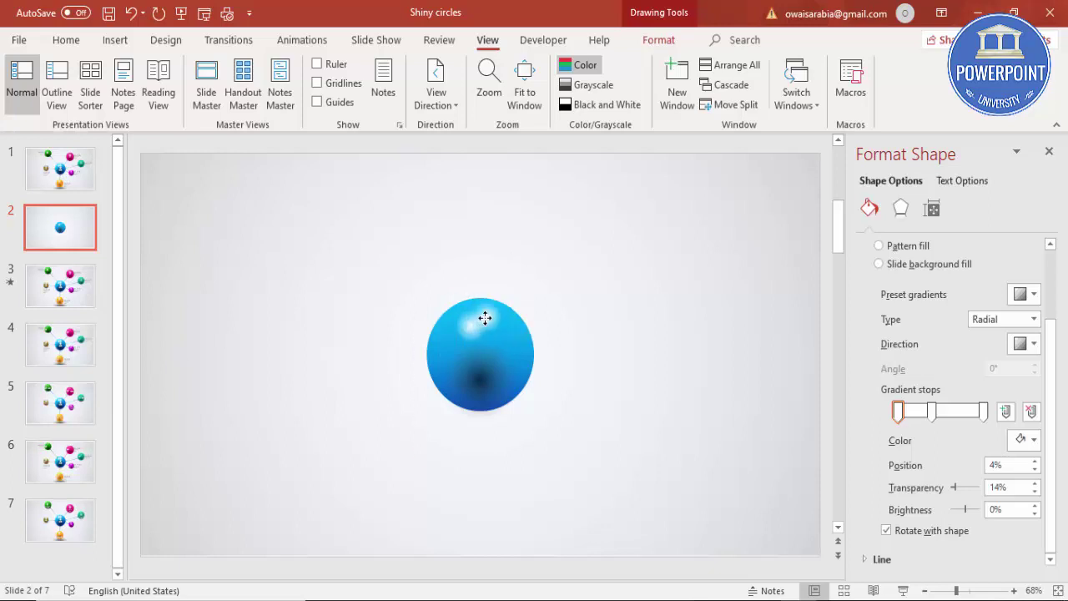
click(746, 323)
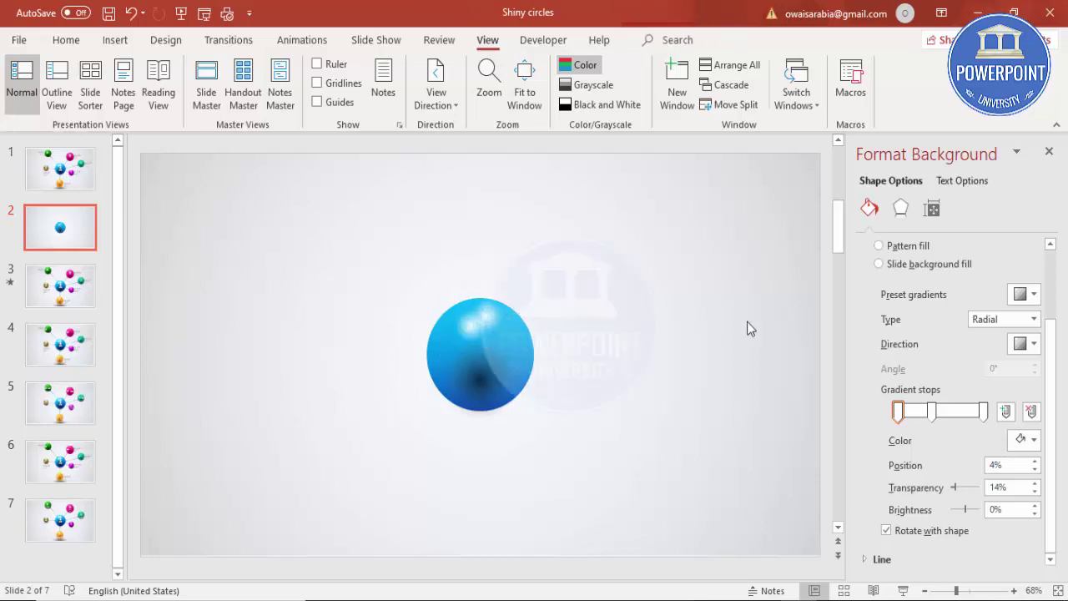
click(475, 322)
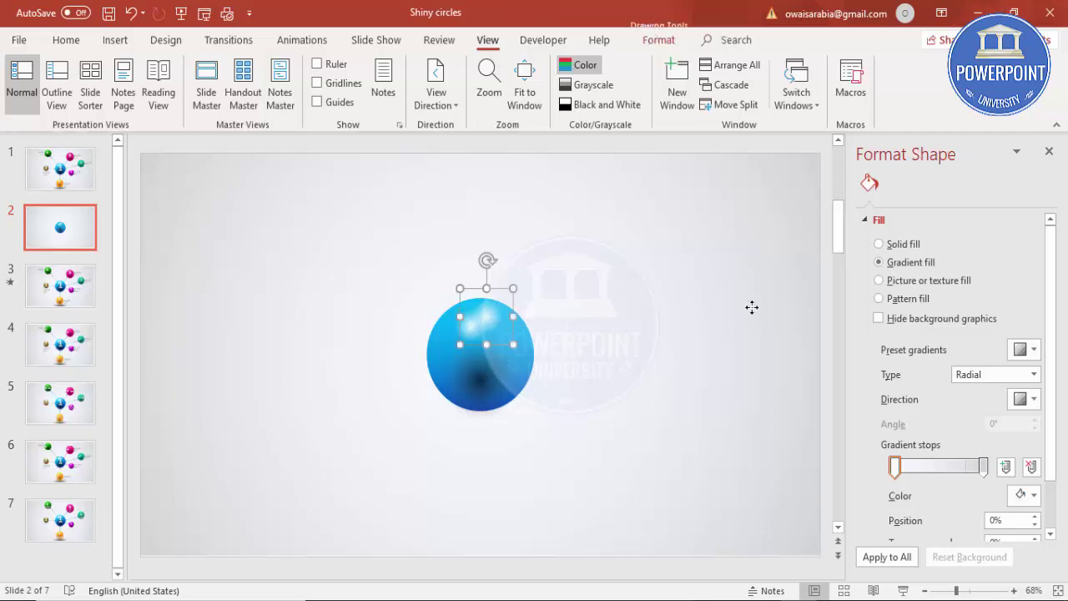
key(ctrl+z)
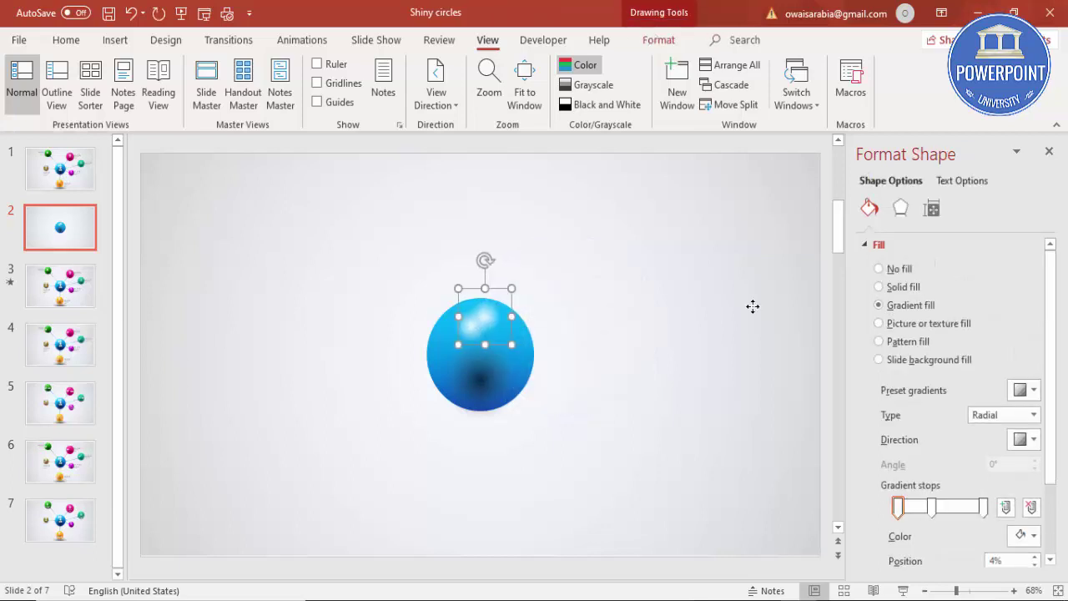
key(Right)
key(Down)
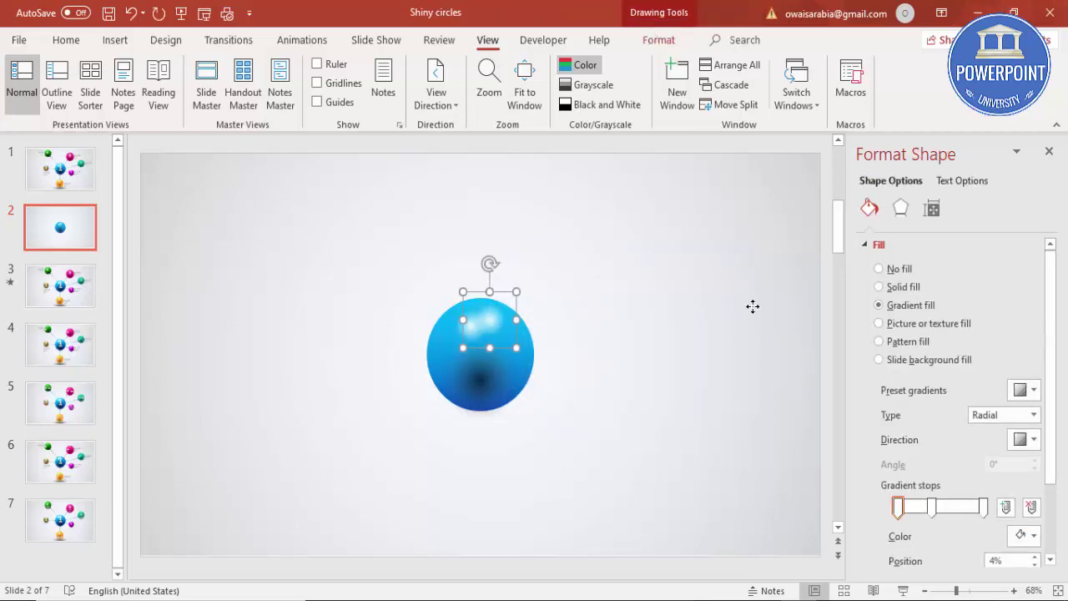
click(678, 306)
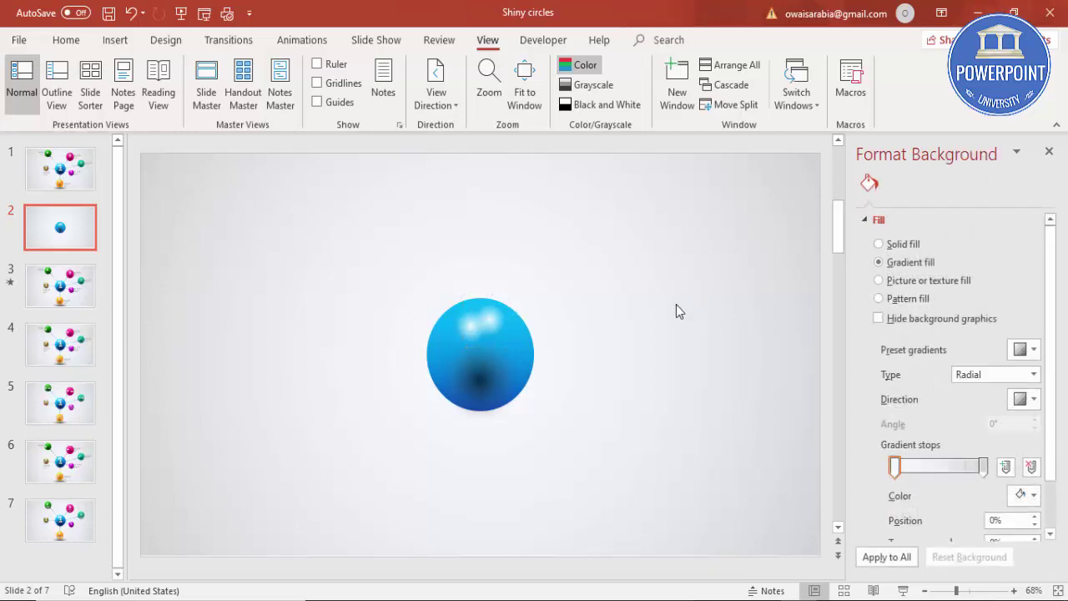
Tighten the second highlight's glow by shifting its gradient stops inward, with the outermost stop at position 70%
drag(467, 325, 495, 317)
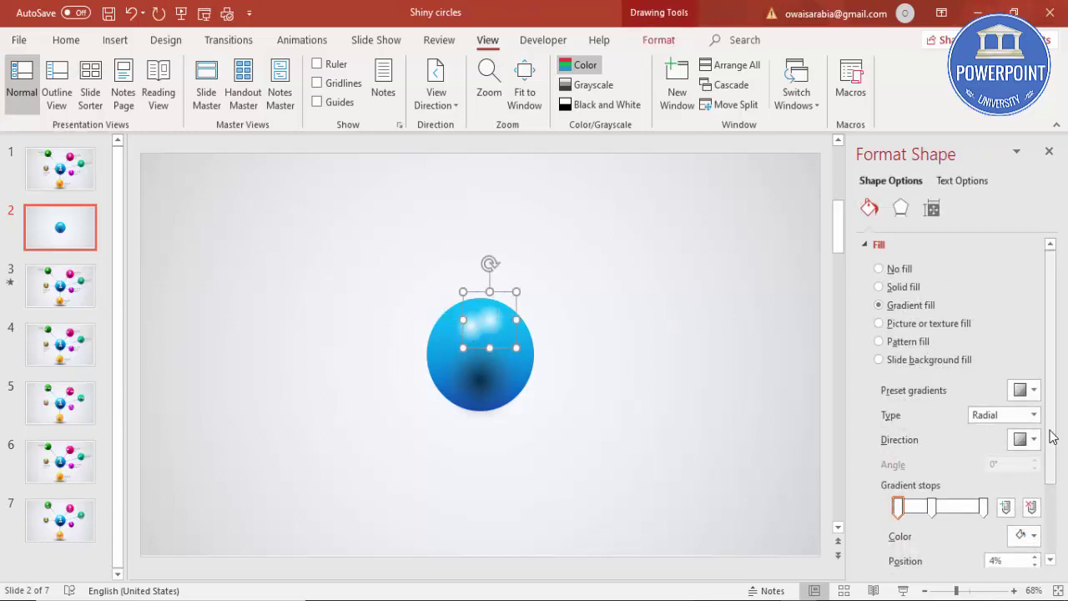
scroll(1053, 435, down, 3)
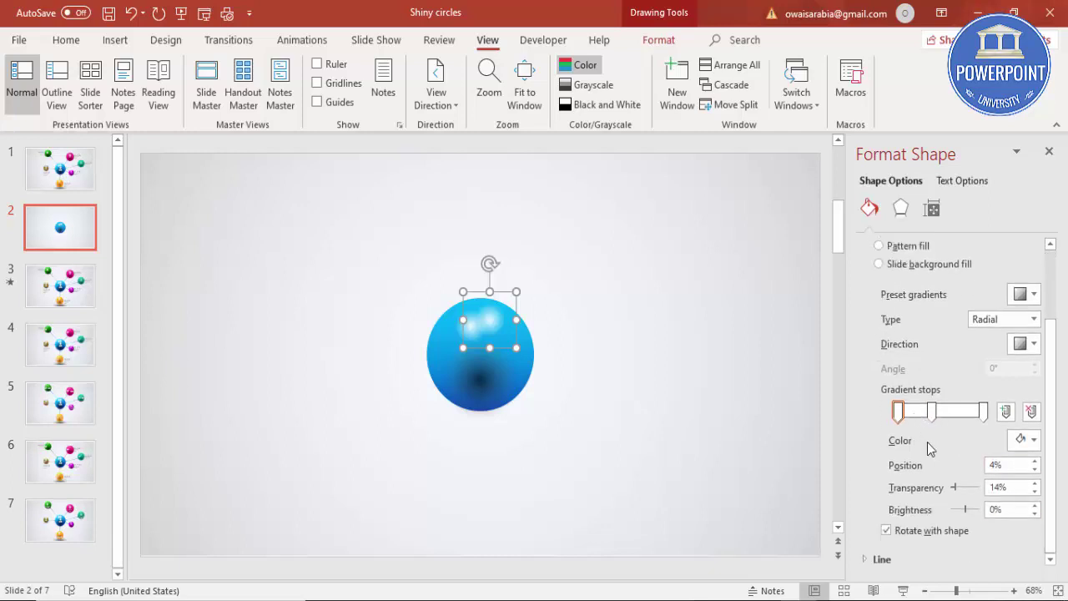
click(933, 414)
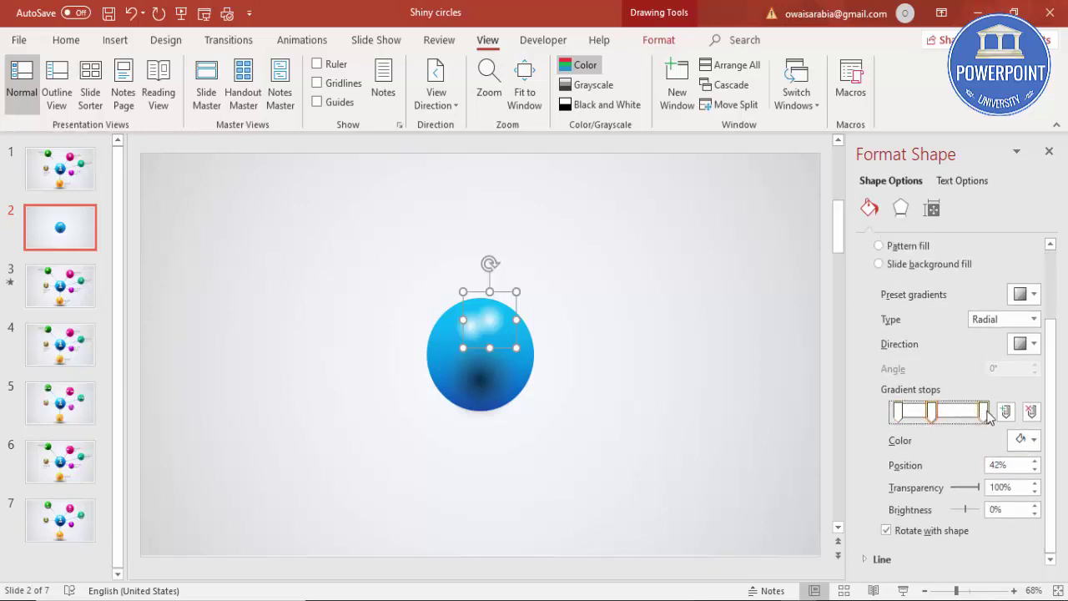
click(985, 413)
drag(934, 414, 959, 414)
click(895, 412)
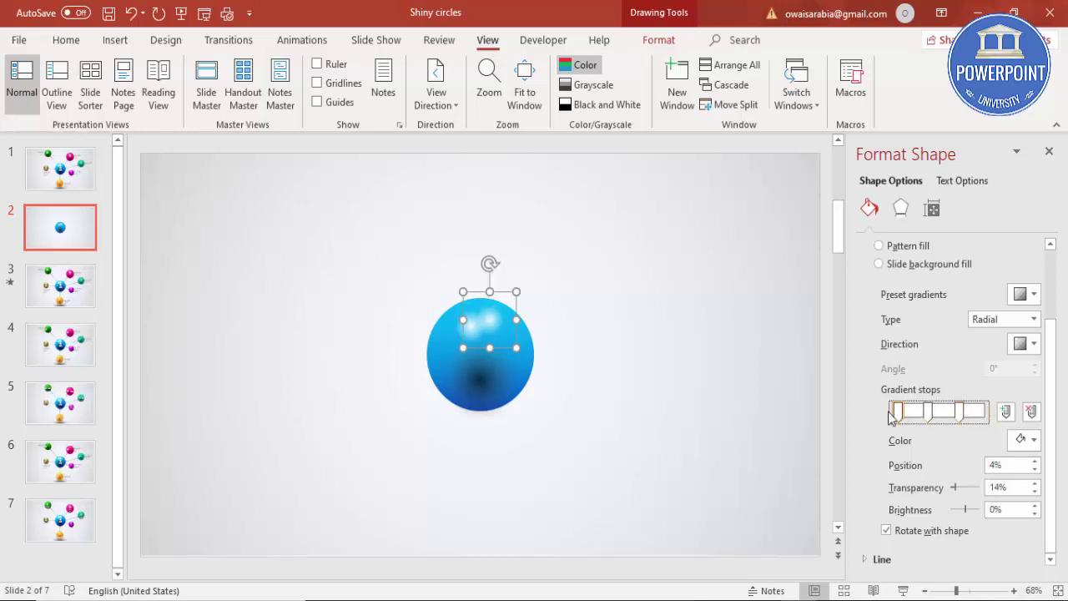
drag(926, 424, 956, 414)
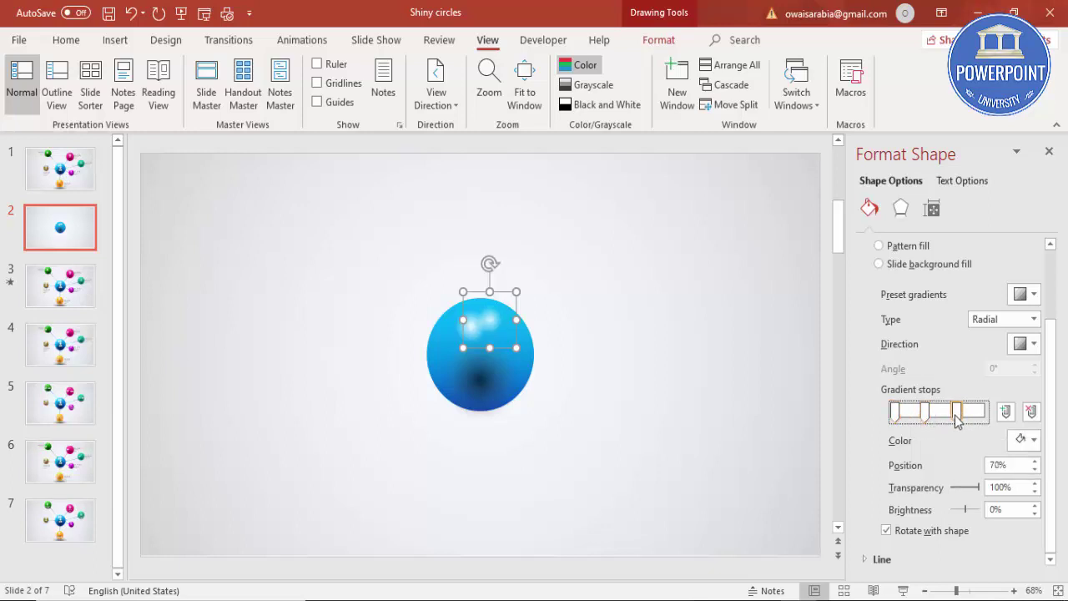
Tighten the original highlight's glow by moving its outermost gradient stop inward, keeping the middle stop at position 42%
click(470, 331)
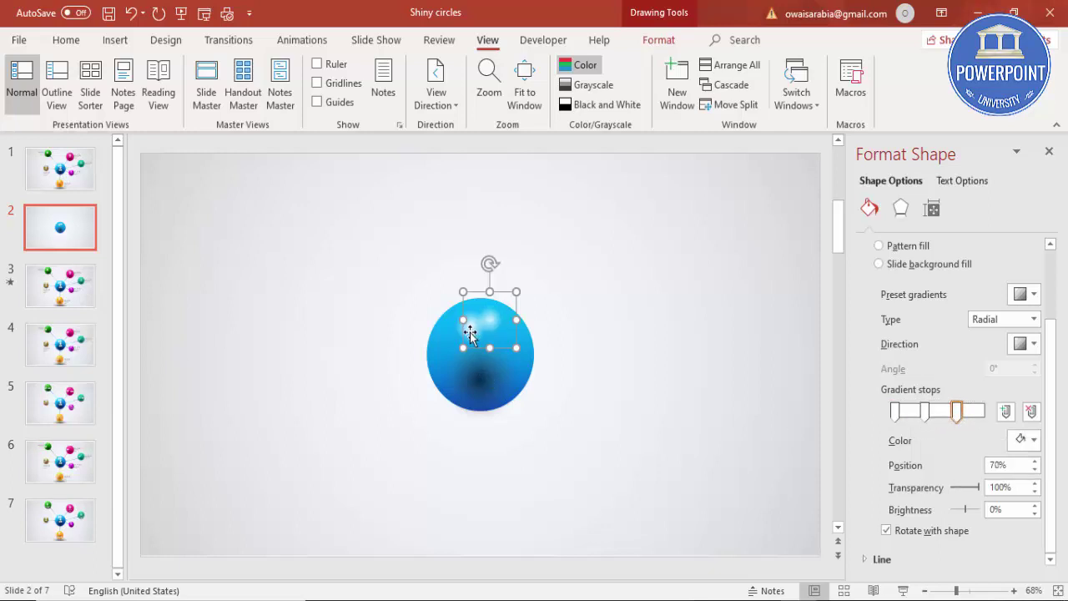
drag(471, 333, 452, 338)
mouse_move(956, 413)
mouse_down()
mouse_move(984, 417)
mouse_move(962, 414)
mouse_up()
click(931, 412)
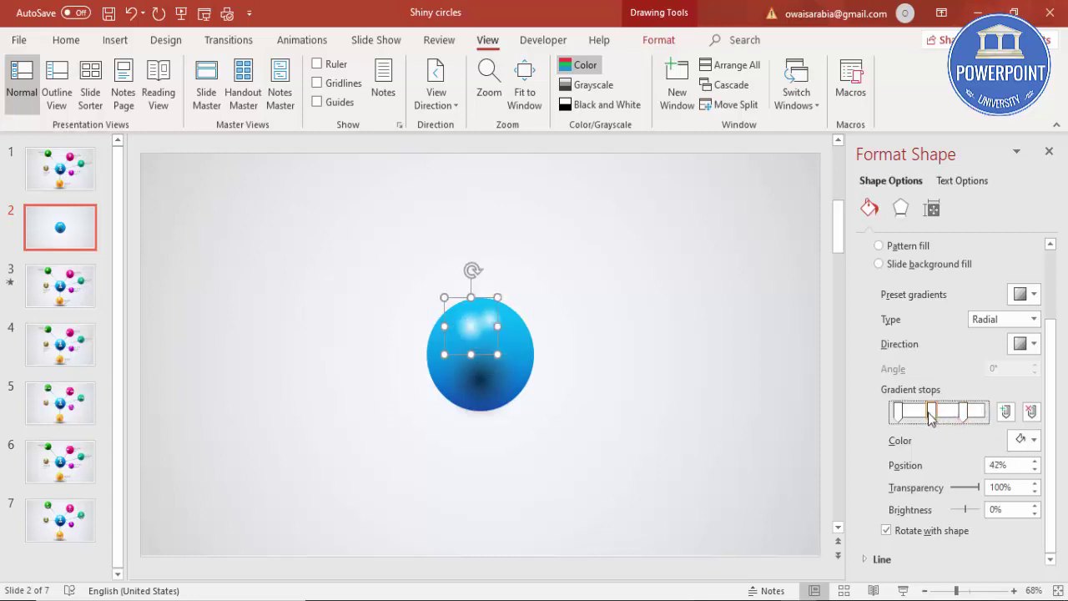
click(658, 314)
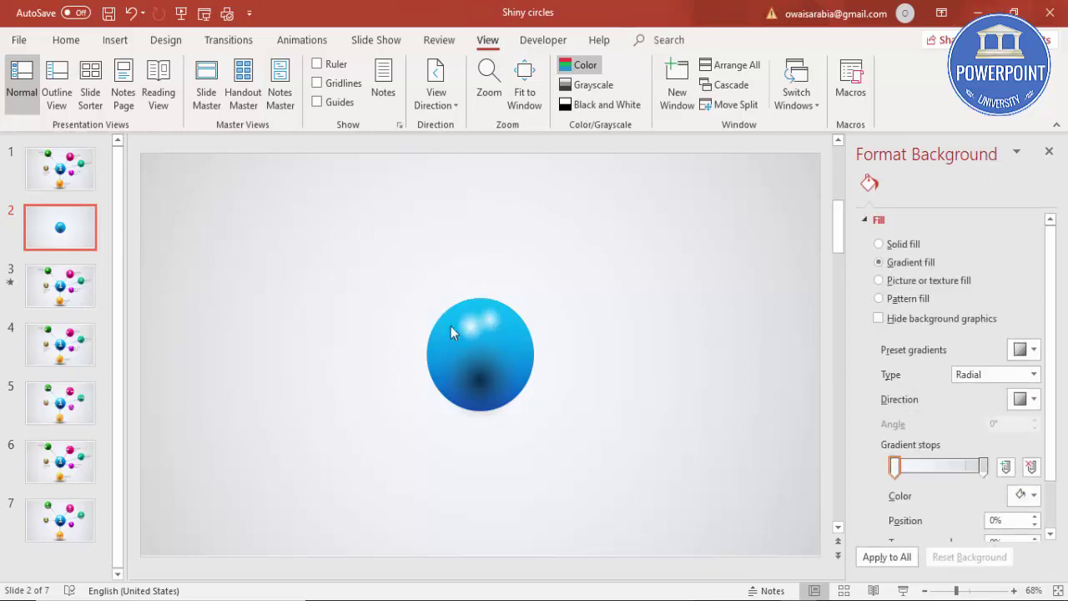
Group the blue ball with its shadow and both highlights into one object
drag(357, 235, 667, 499)
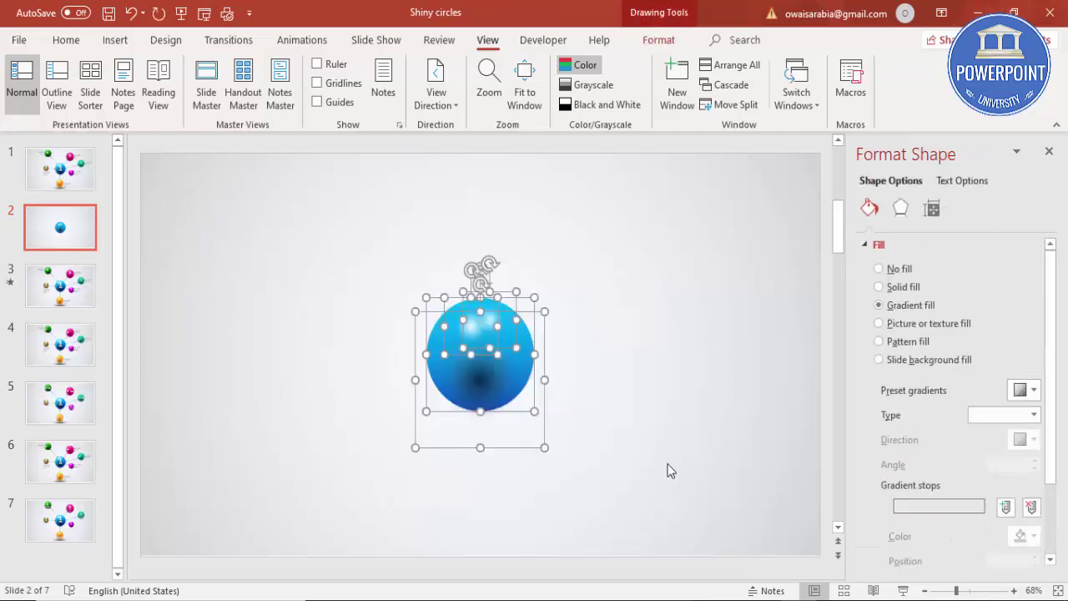
key(ctrl+g)
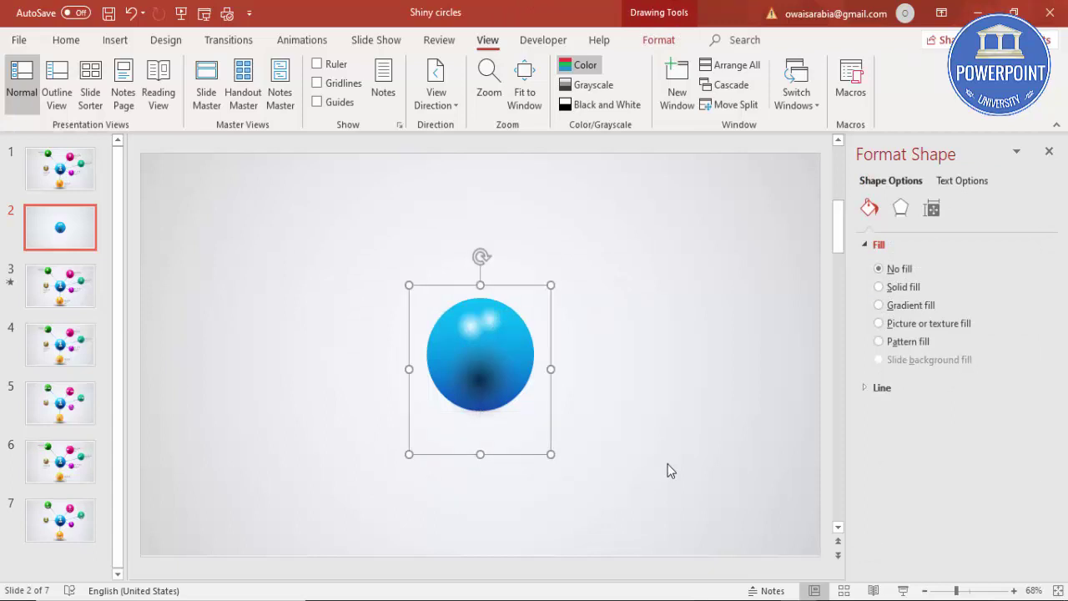
click(613, 460)
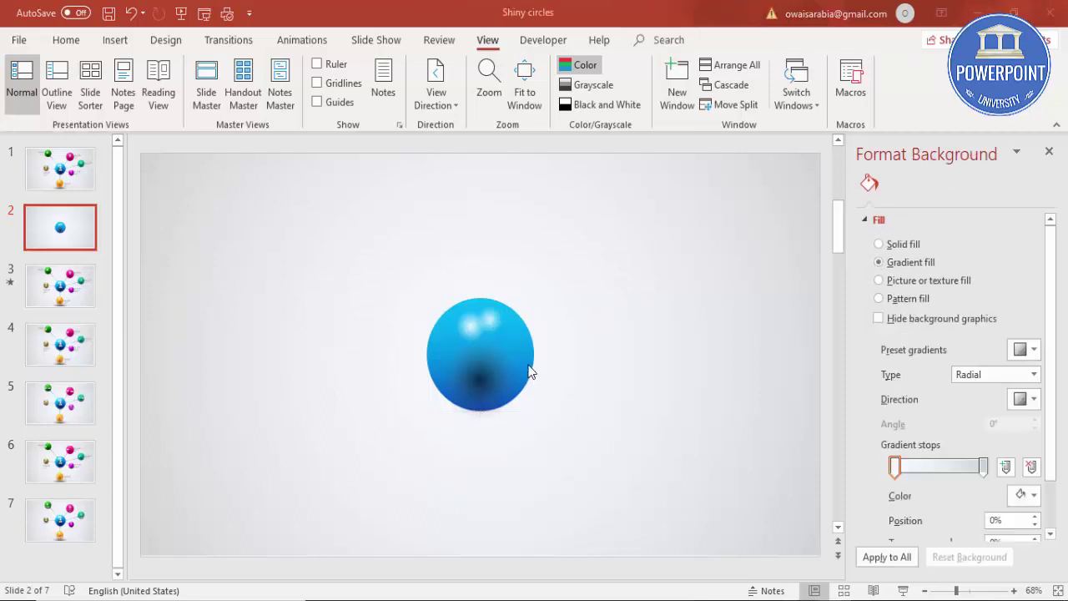
Duplicate the grouped ball, shrink the copy and place it above and to the right of the original
click(520, 334)
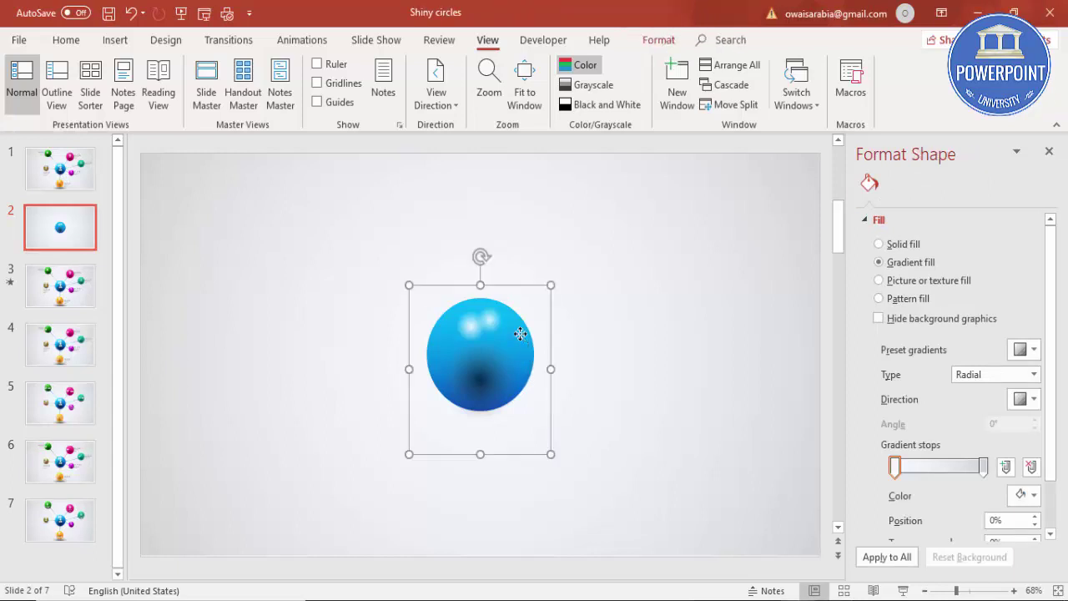
drag(520, 334, 604, 244)
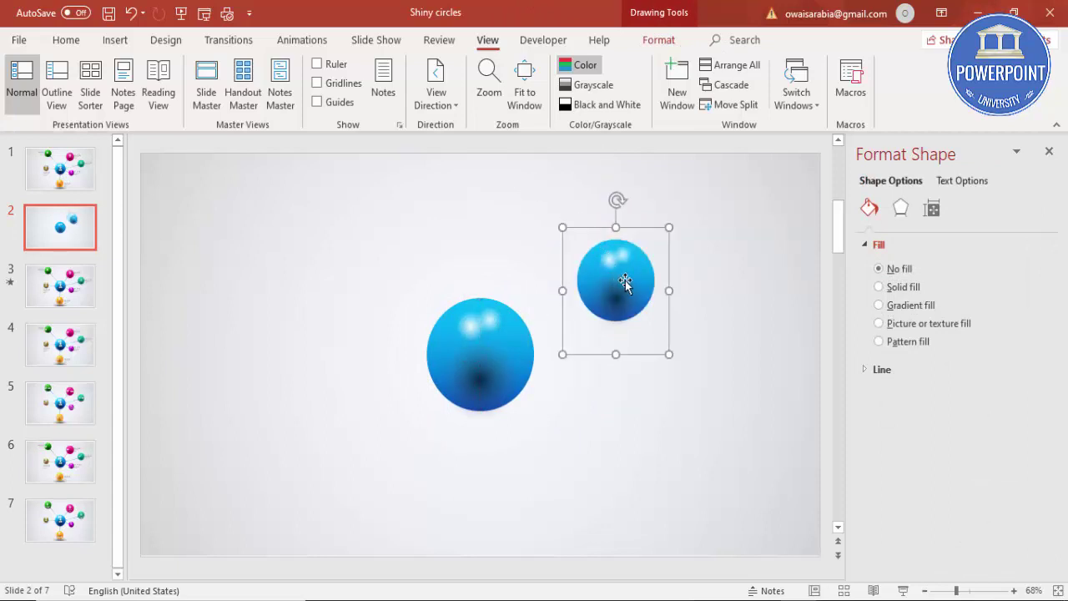
drag(625, 286, 627, 217)
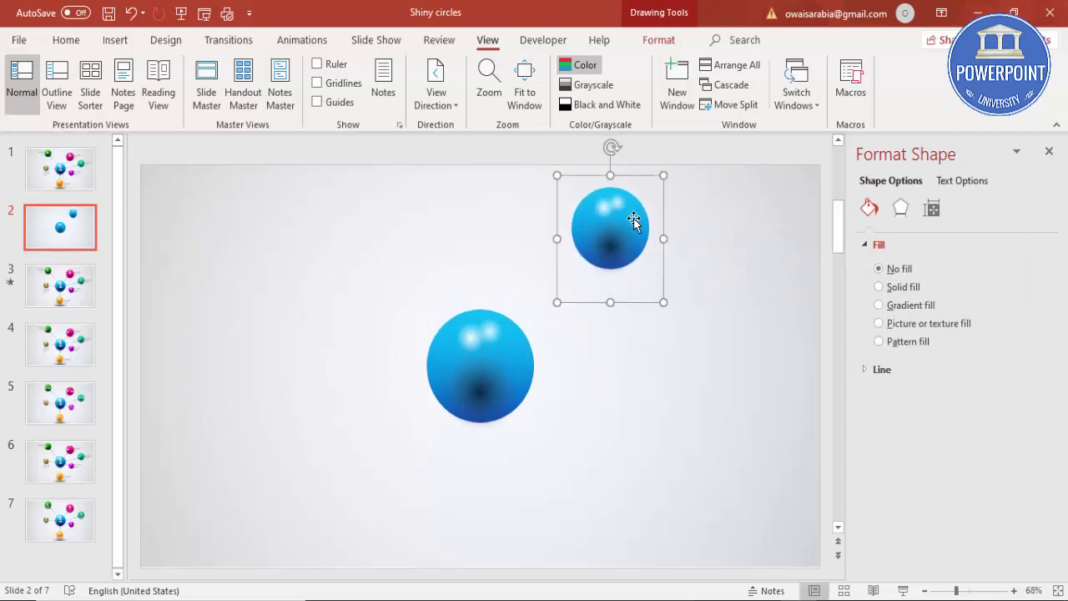
Move the dark shadow inside the smaller ball's group down and to the left, exposing the blue base circle
click(634, 218)
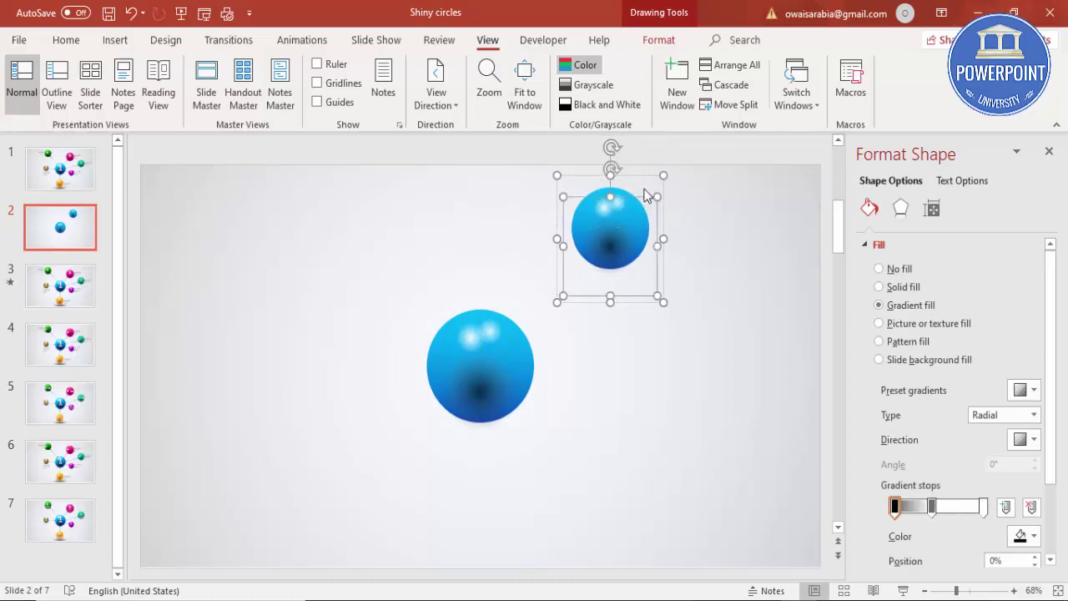
click(594, 198)
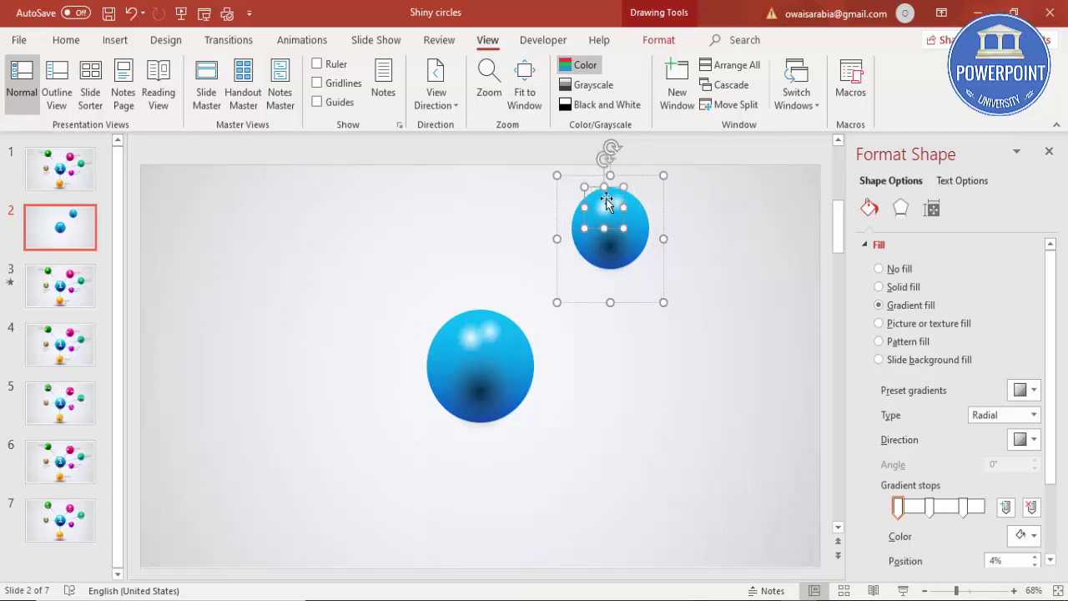
click(648, 221)
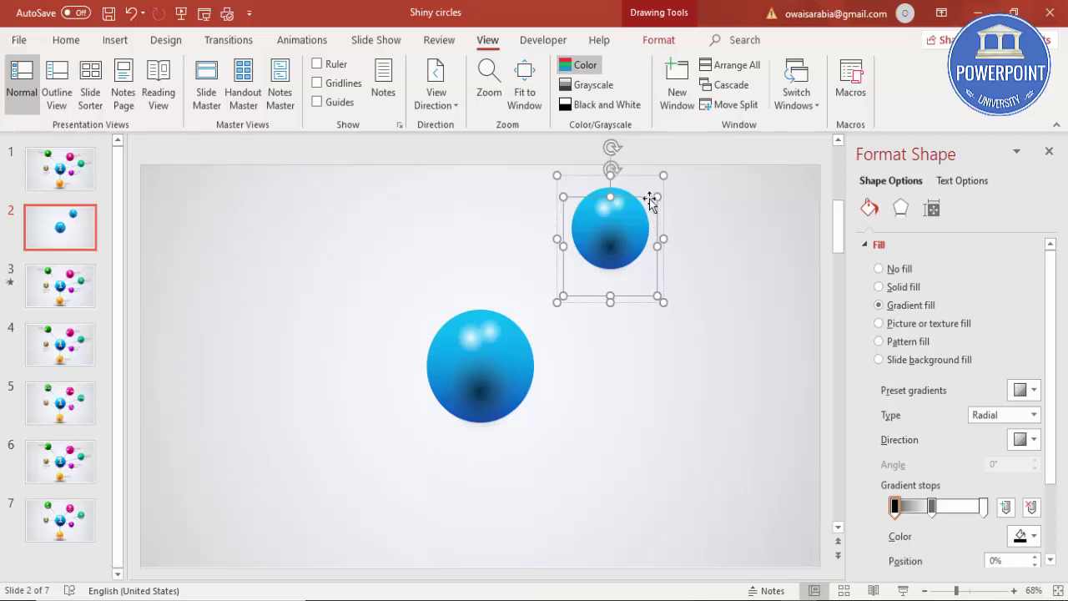
mouse_move(648, 198)
mouse_down()
mouse_move(626, 205)
mouse_move(642, 218)
mouse_up()
Recolour the smaller ball's base circle with a gradient from dark magenta at 0% to bright magenta at 100%
click(643, 219)
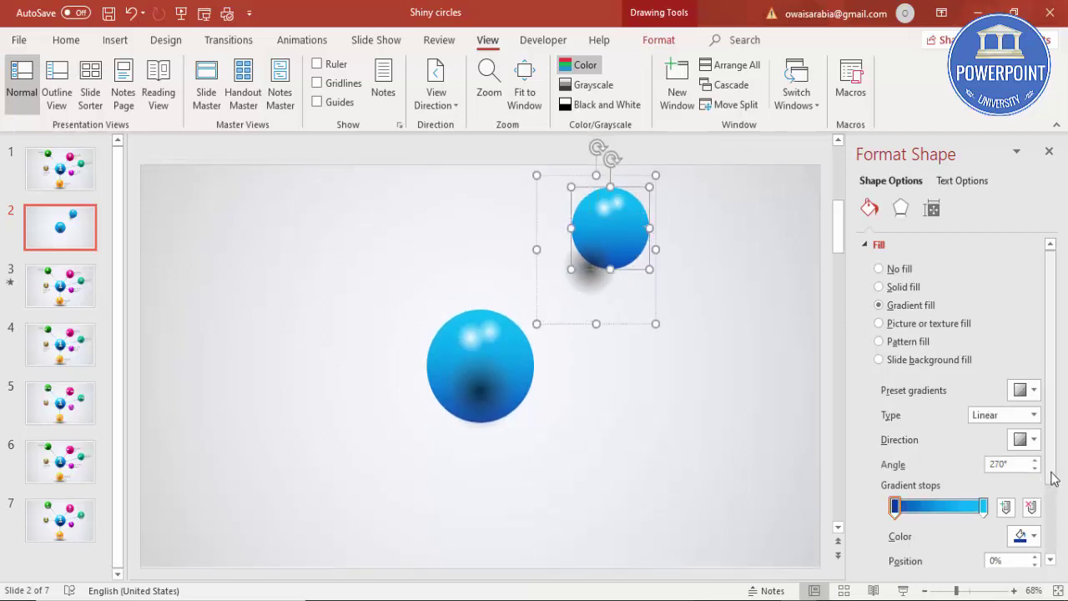
scroll(1043, 475, down, 2)
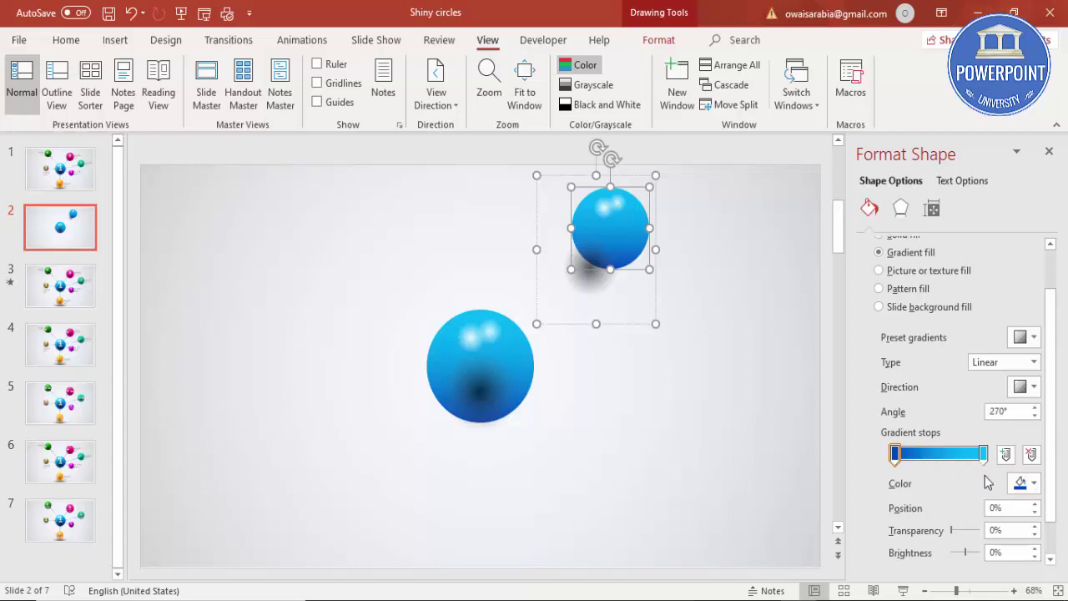
click(1025, 484)
click(1057, 431)
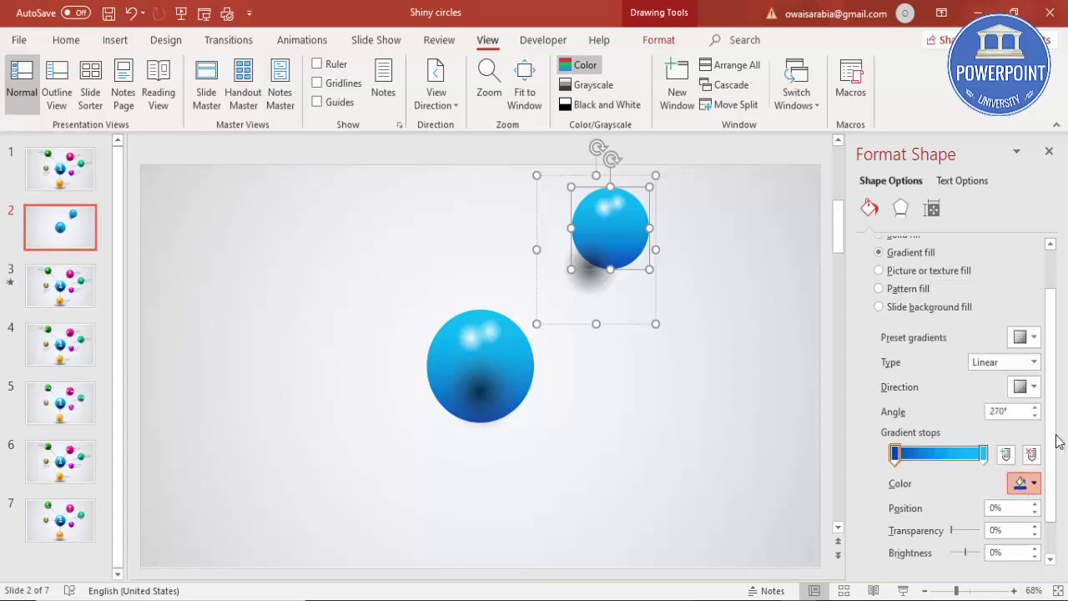
click(984, 456)
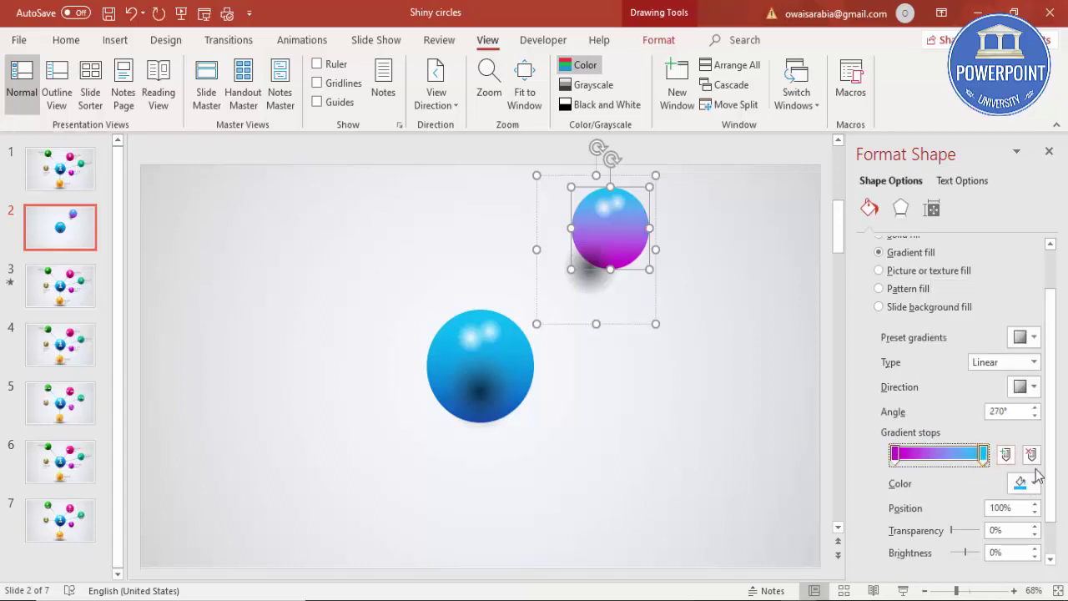
click(1028, 483)
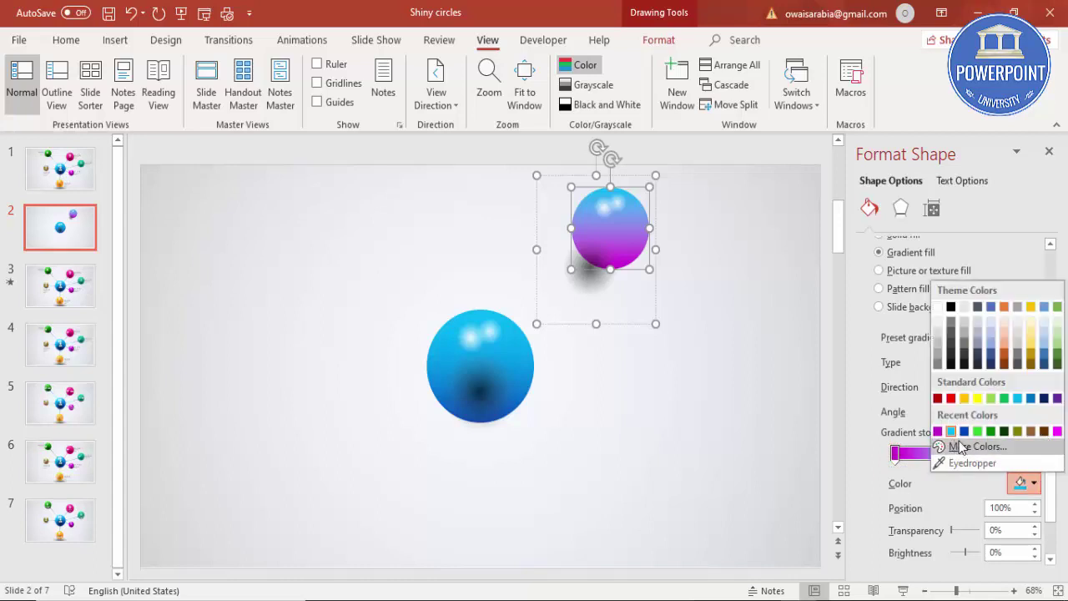
click(1057, 431)
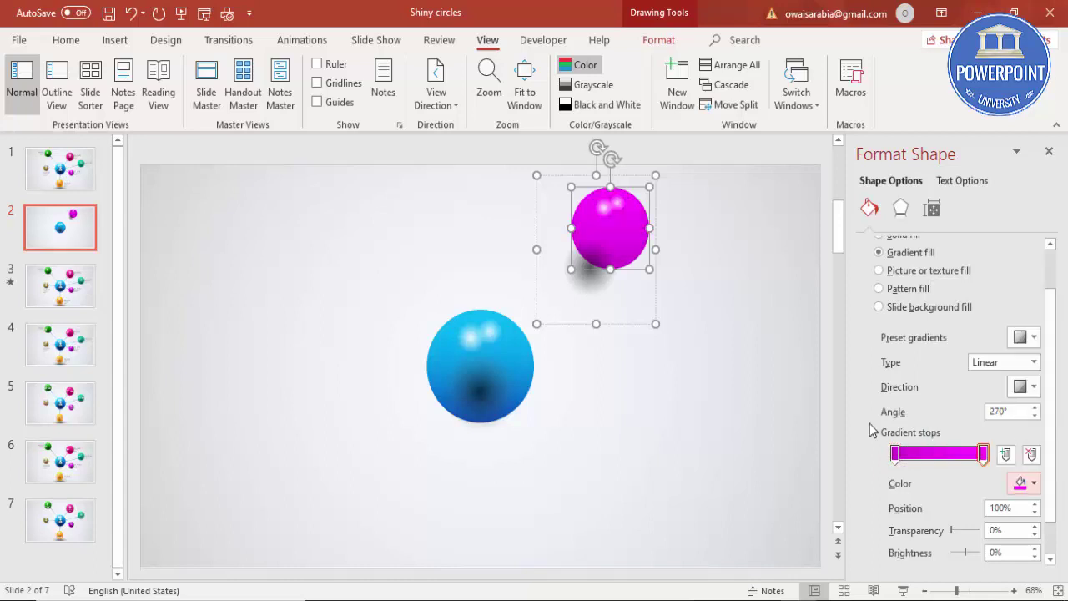
Move the dark shadow back onto the magenta ball and nudge it slightly down to its lower centre
drag(591, 276, 610, 237)
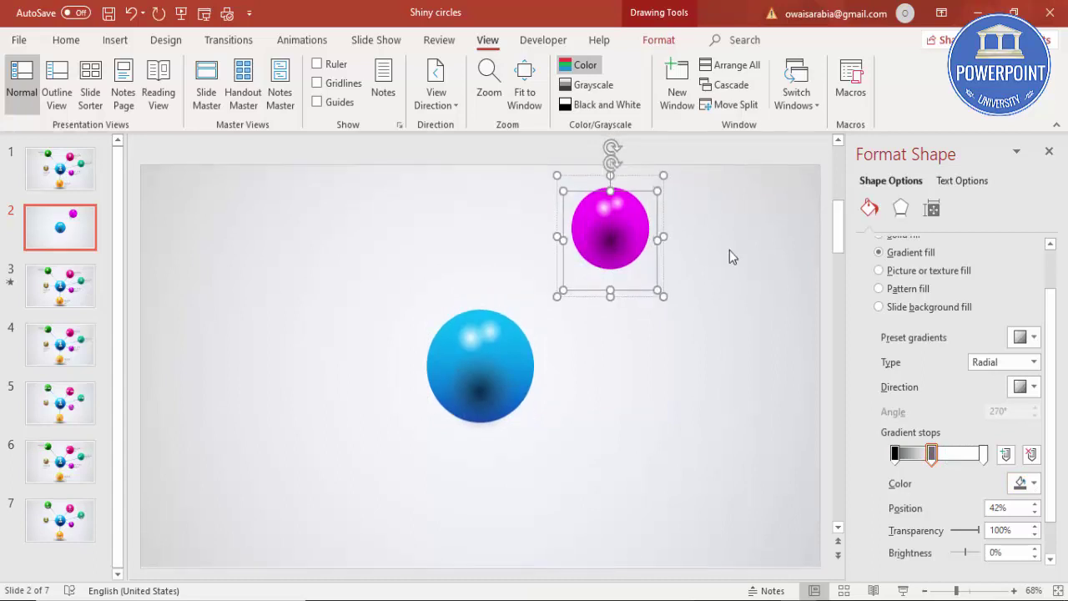
key(ctrl+Down)
key(ctrl+Down)
key(ctrl+Down)
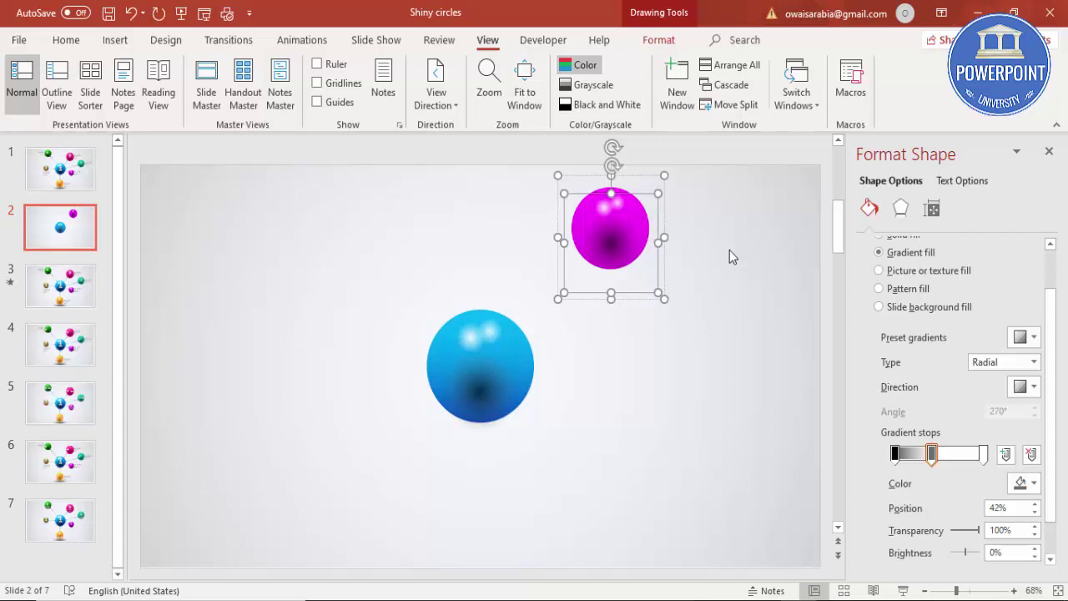
click(729, 249)
Duplicate the magenta ball, shrink the copy slightly and place it to the right of the blue ball
click(600, 210)
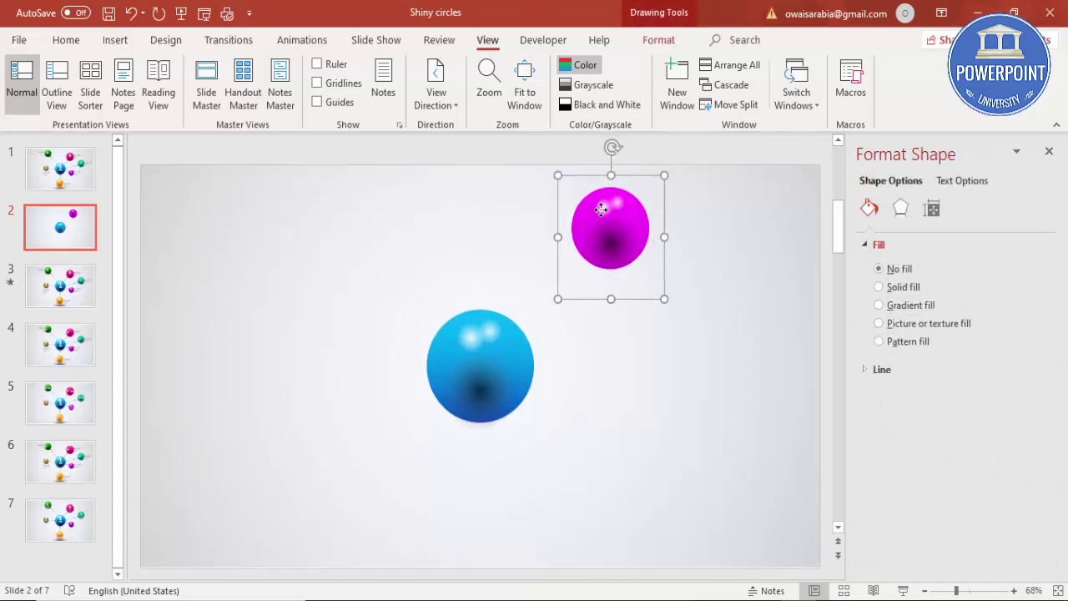
drag(600, 210, 647, 382)
drag(604, 347, 615, 358)
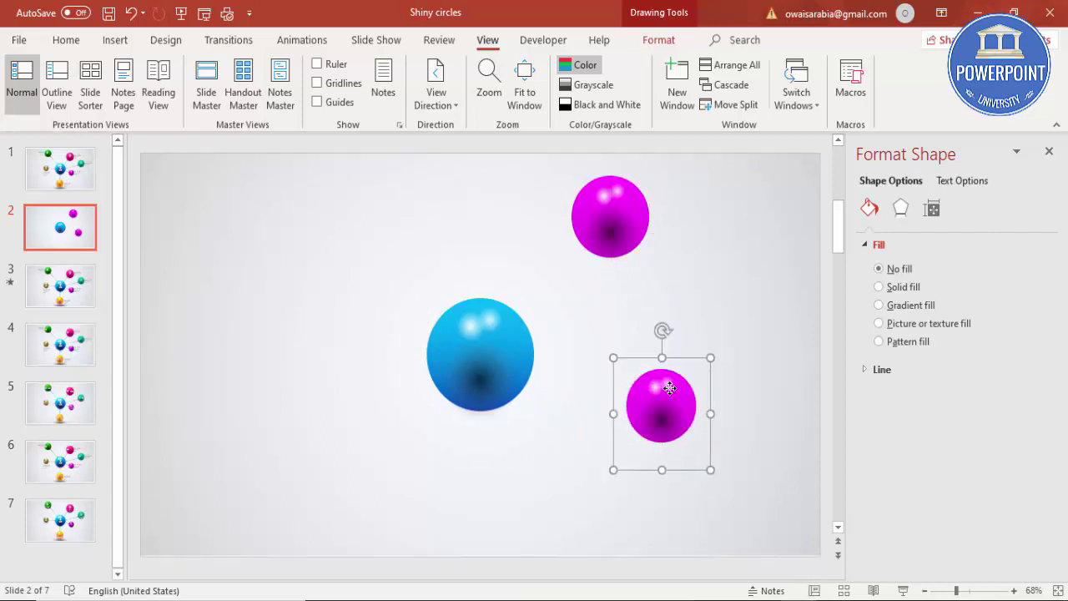
drag(669, 387, 713, 353)
Move the dark shadow inside the new magenta copy to the left, exposing its base circle
click(723, 358)
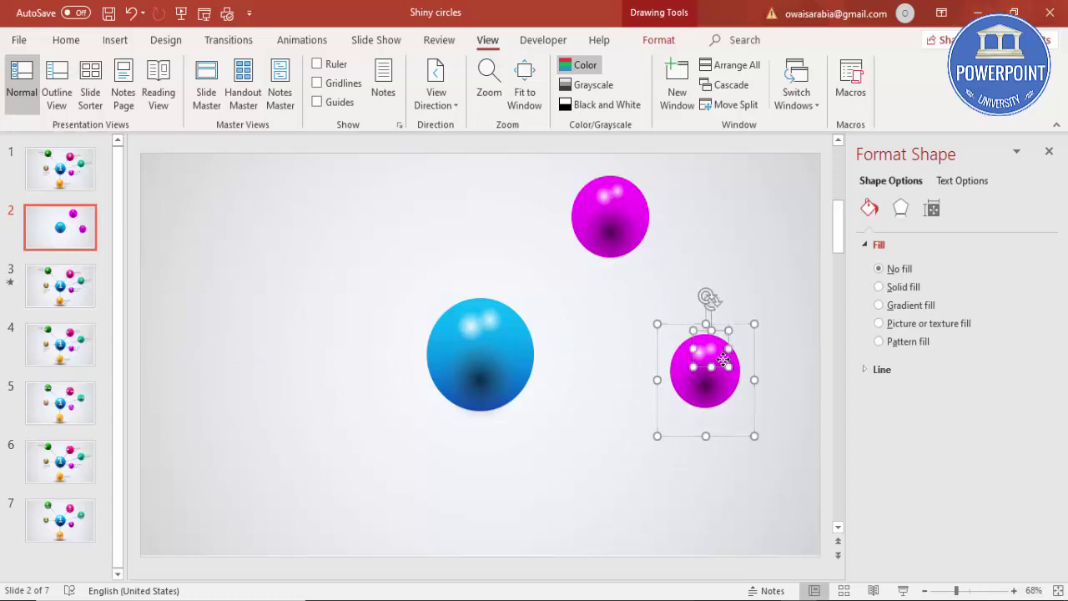
click(724, 361)
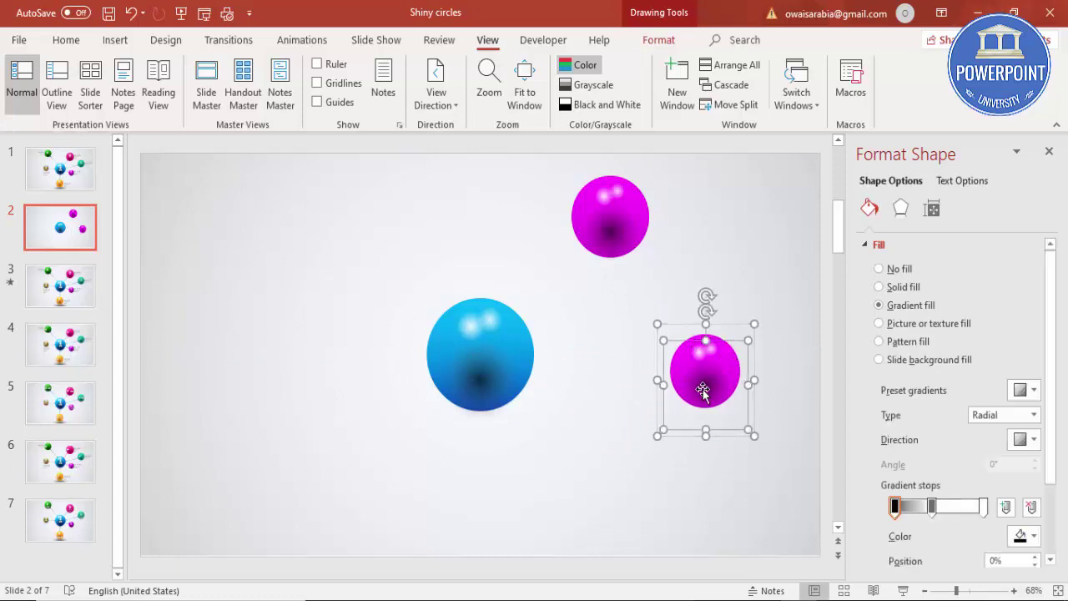
drag(704, 388, 688, 389)
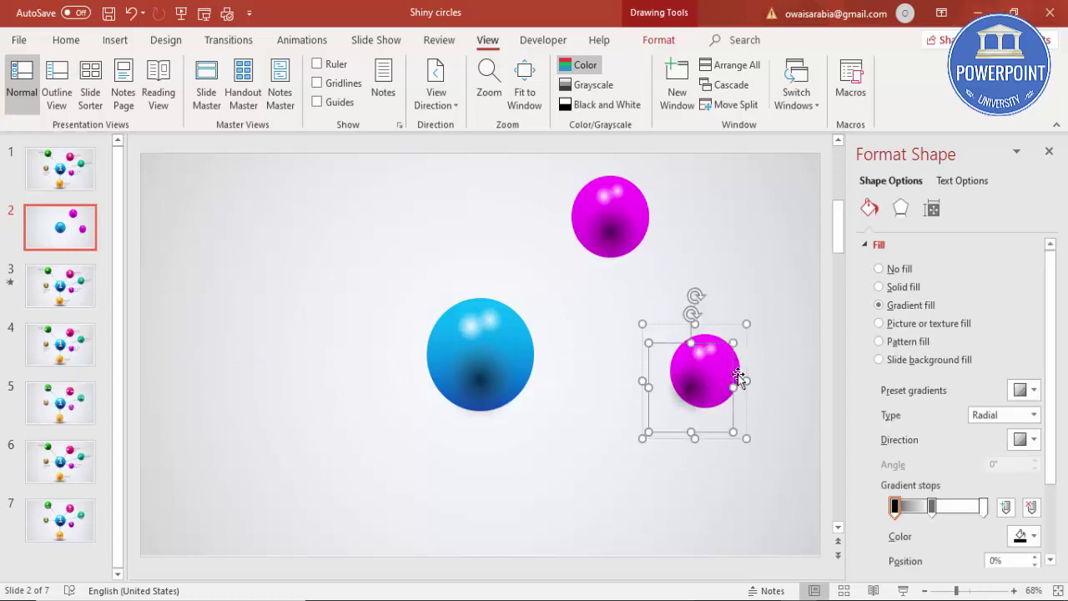
Recolour the copy's base circle with a gradient from brown at 0% to olive at 100%
click(735, 377)
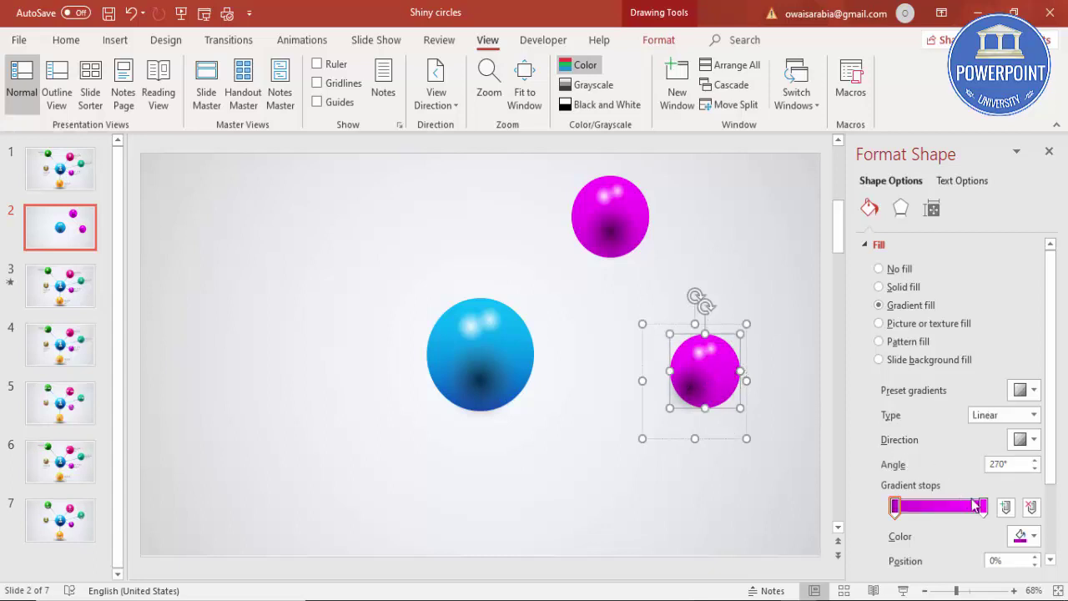
click(981, 505)
click(1034, 535)
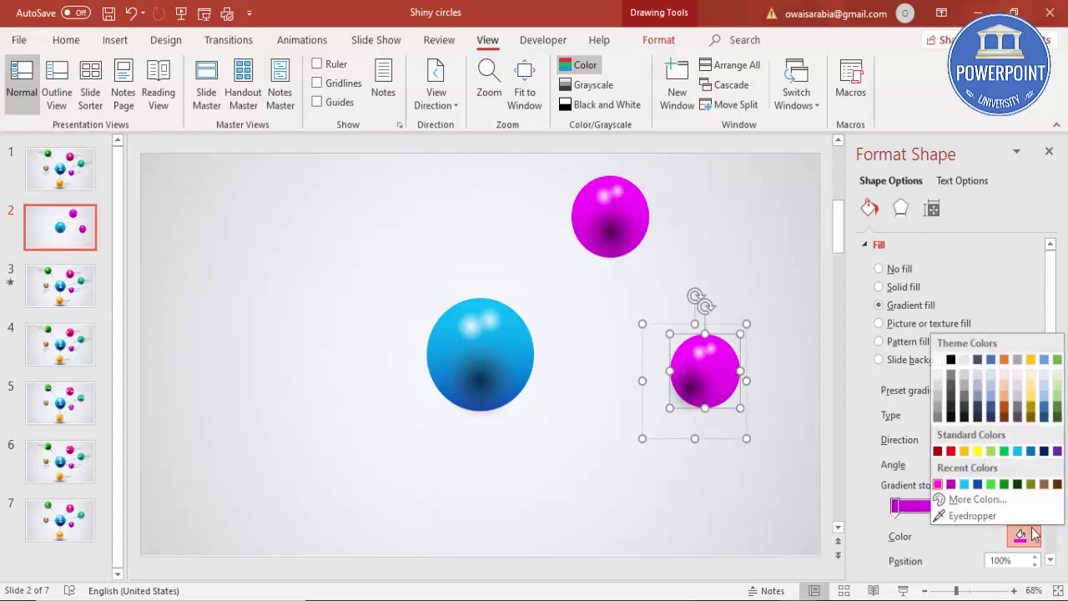
click(1043, 484)
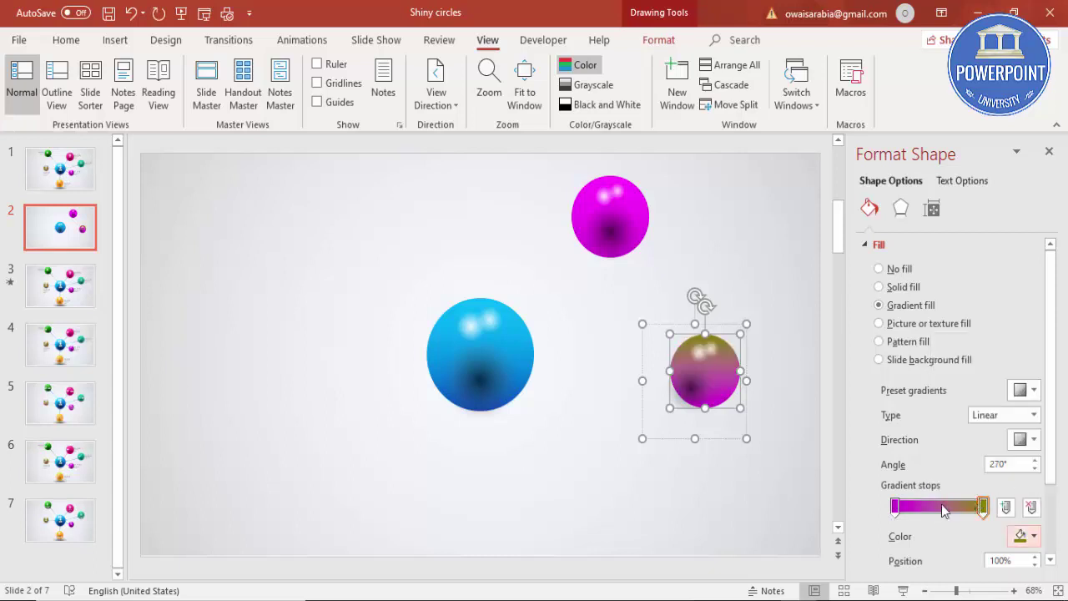
click(896, 506)
click(1034, 536)
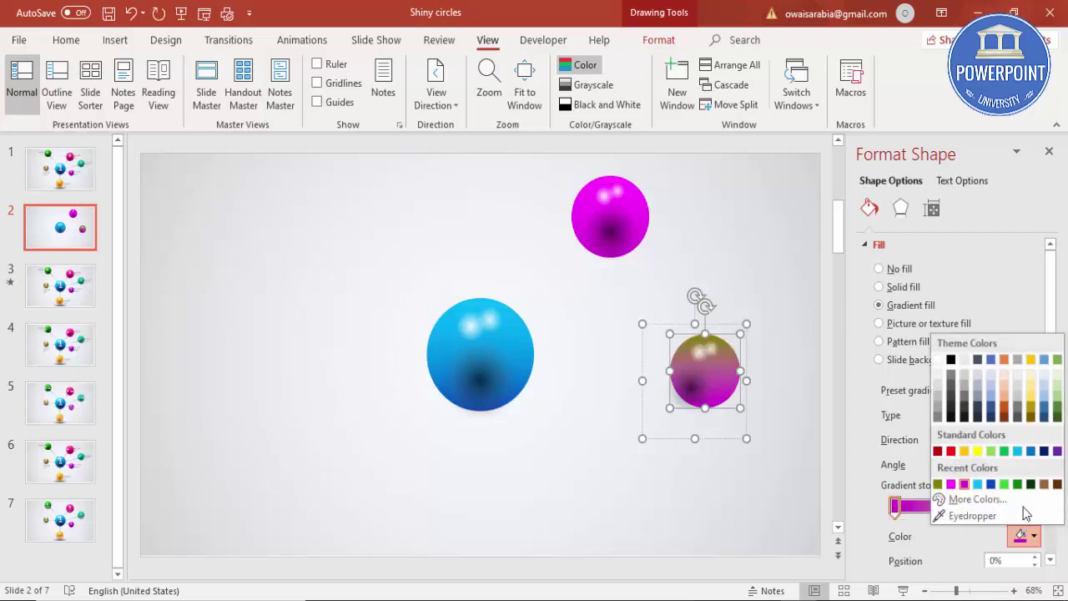
click(1044, 485)
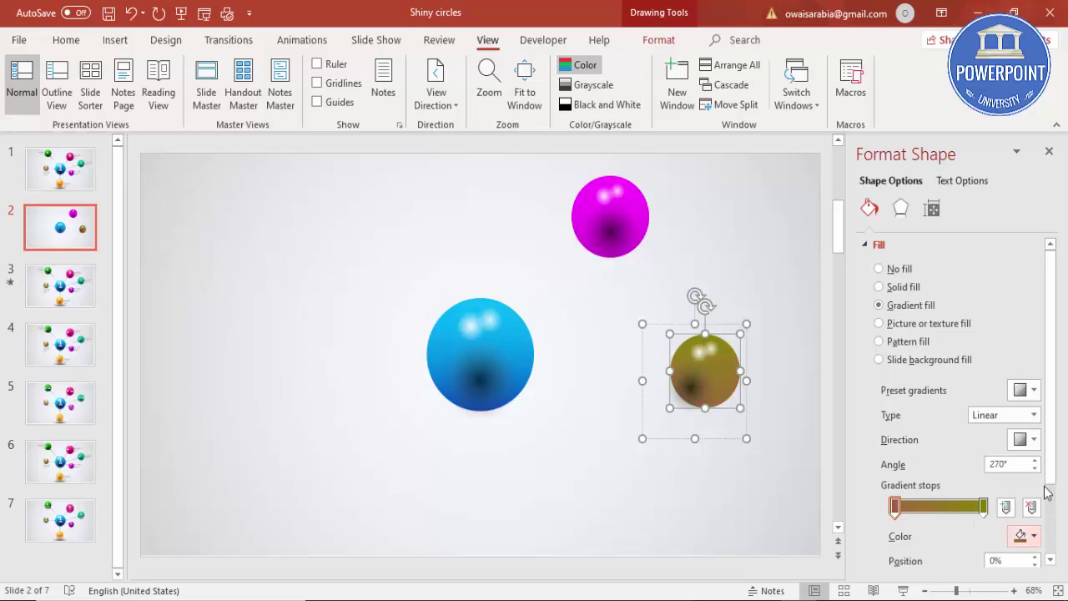
Move the dark shadow back to the lower centre of the olive-brown ball
drag(703, 392, 709, 388)
click(774, 402)
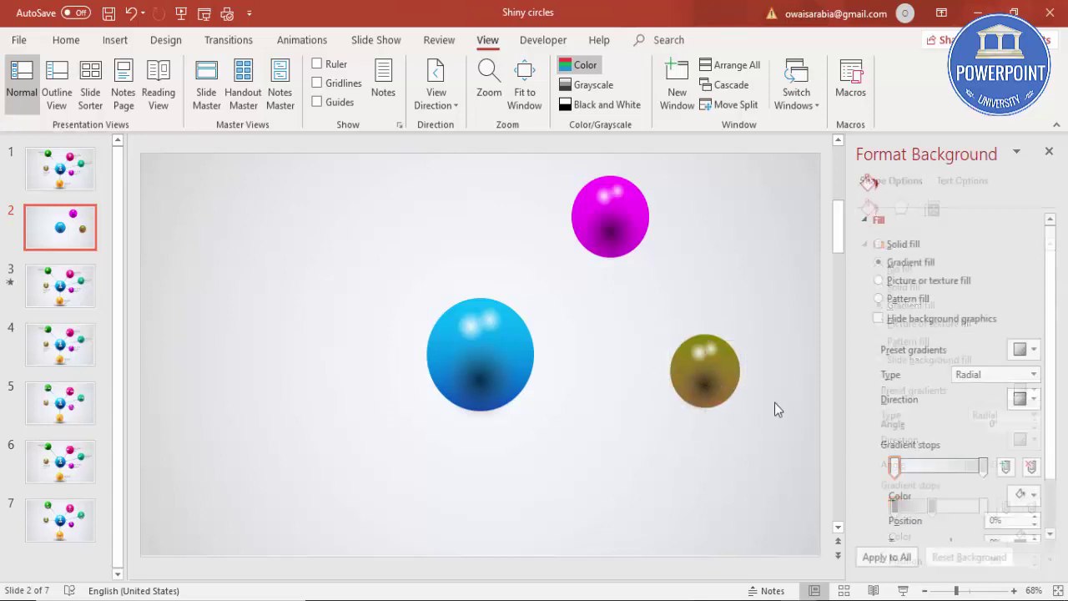
Duplicate the olive-brown ball, place the copy above and to the left of the blue ball, and enlarge it
click(724, 363)
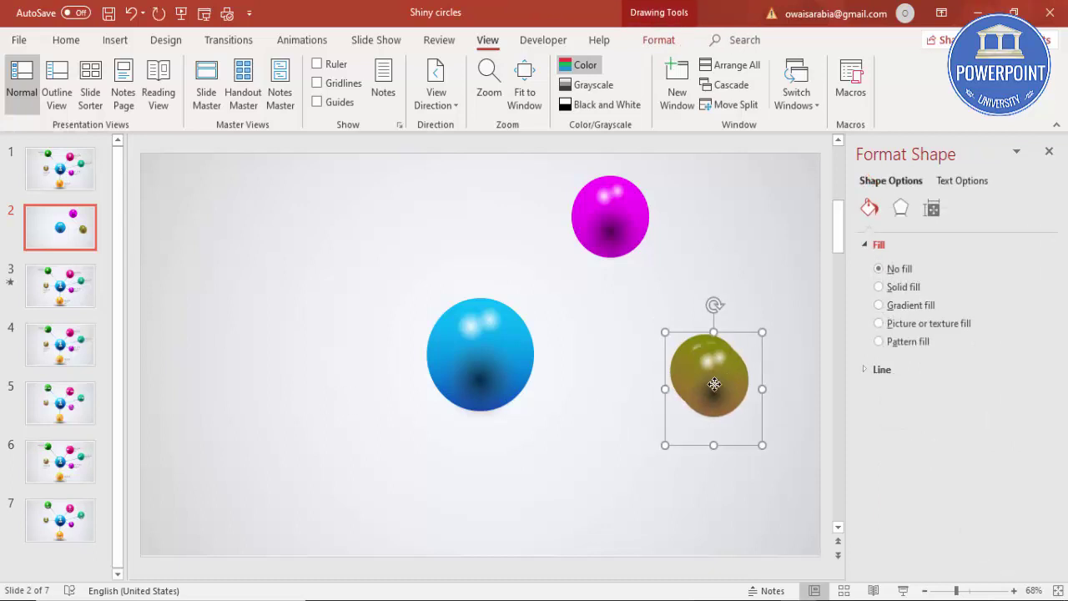
drag(722, 379, 303, 249)
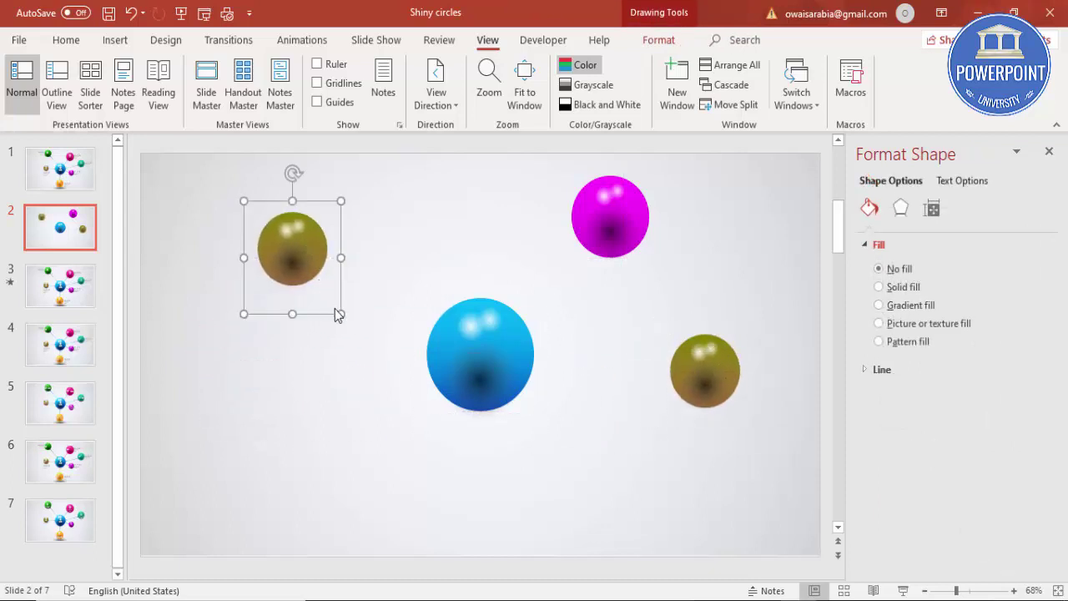
drag(337, 311, 350, 328)
Shift the enlarged copy's shadow left and recolour its base circle with a gradient from Green at 0% to Light Green at 100%
drag(314, 258, 259, 273)
click(303, 256)
click(314, 257)
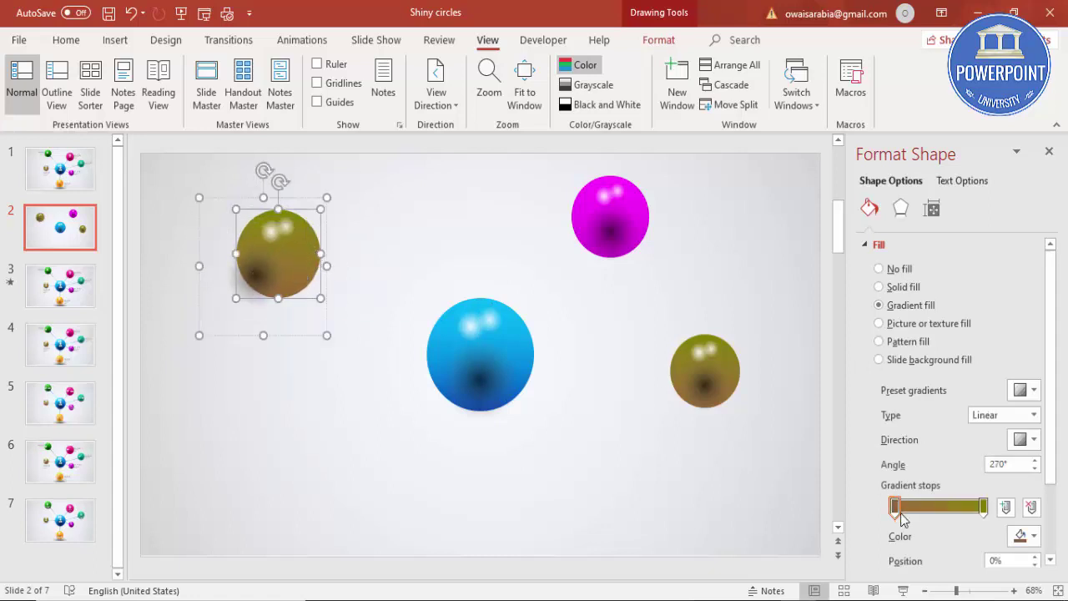
click(1025, 536)
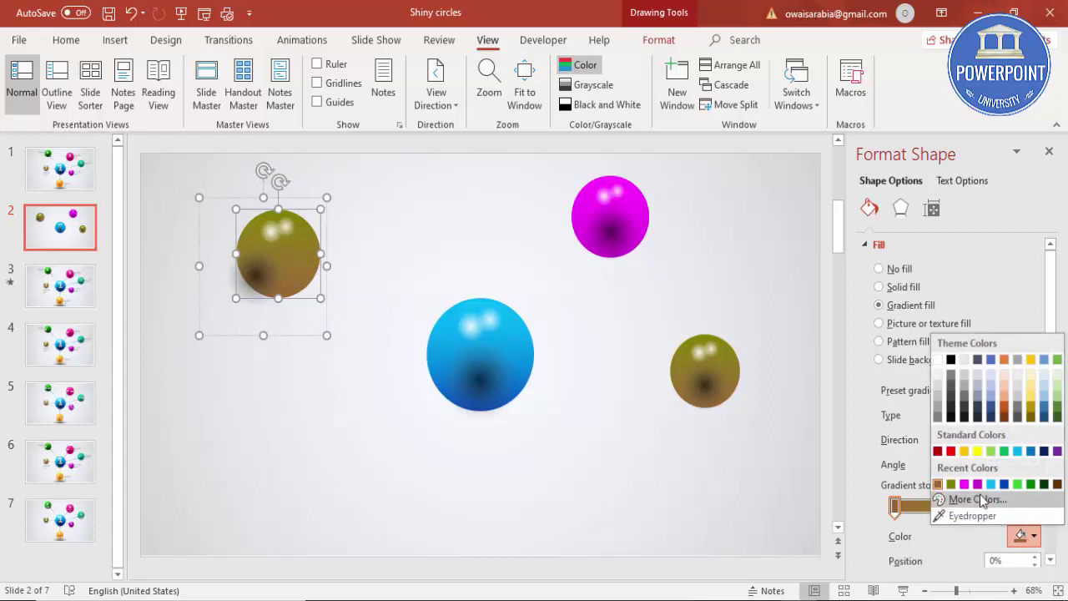
click(1003, 452)
click(983, 506)
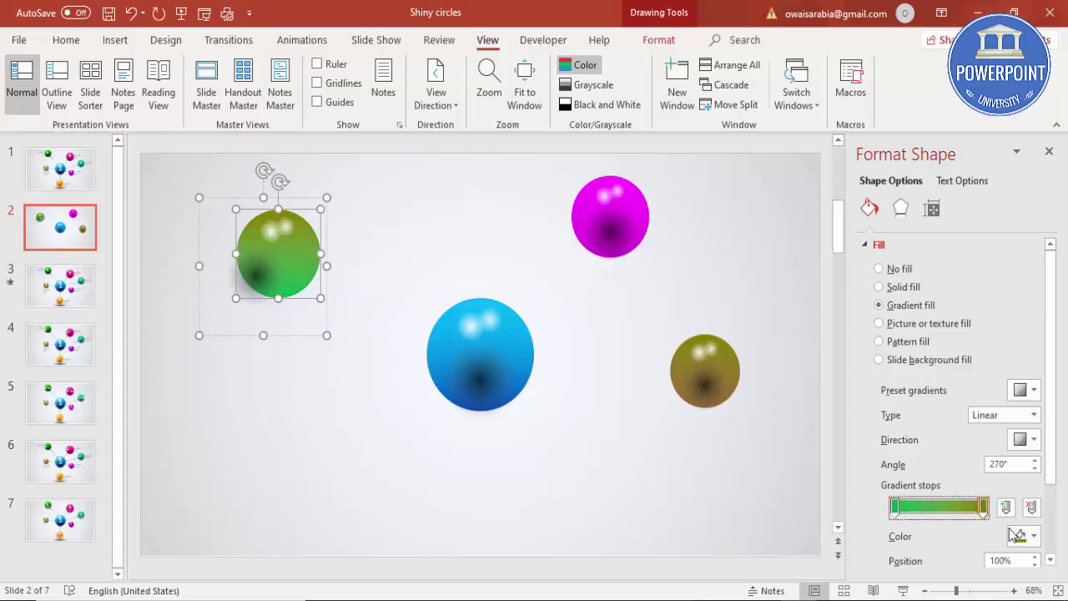
click(1025, 535)
click(991, 451)
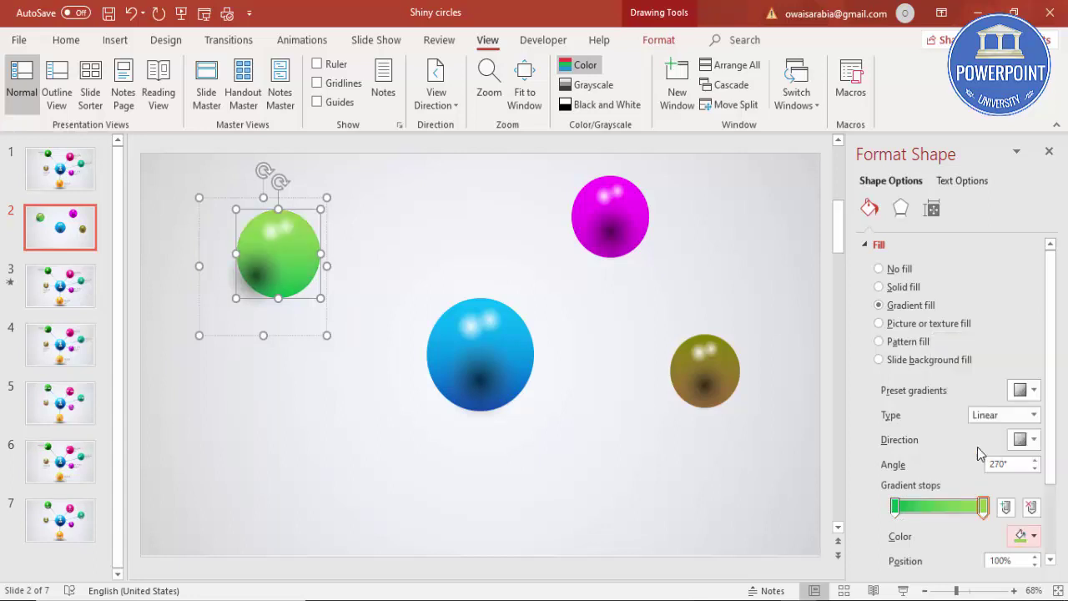
Move the dark shadow back to the lower centre of the green ball
click(370, 429)
click(258, 275)
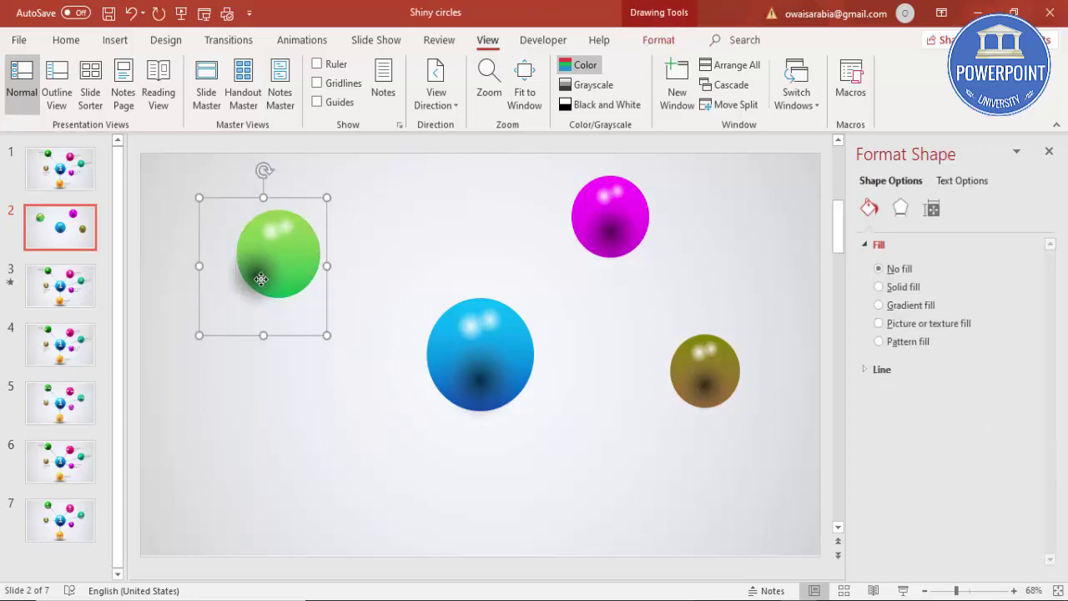
drag(258, 274, 305, 277)
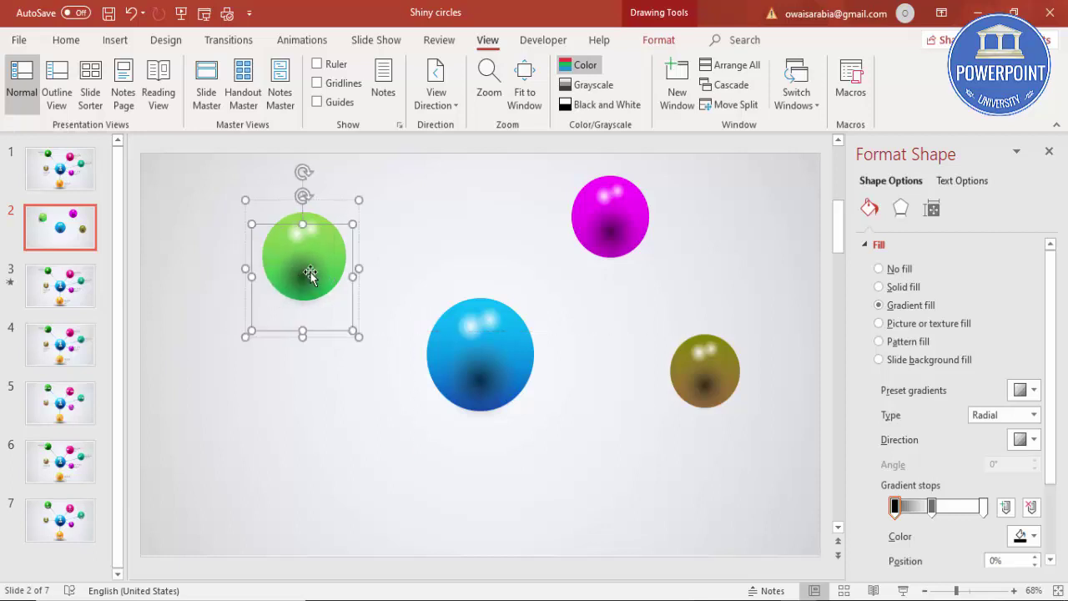
click(381, 231)
Duplicate the green ball, place the copy below and to the left of the blue ball, and shrink it
click(335, 241)
mouse_move(335, 241)
mouse_down()
mouse_move(322, 231)
mouse_move(348, 459)
mouse_move(363, 500)
mouse_up()
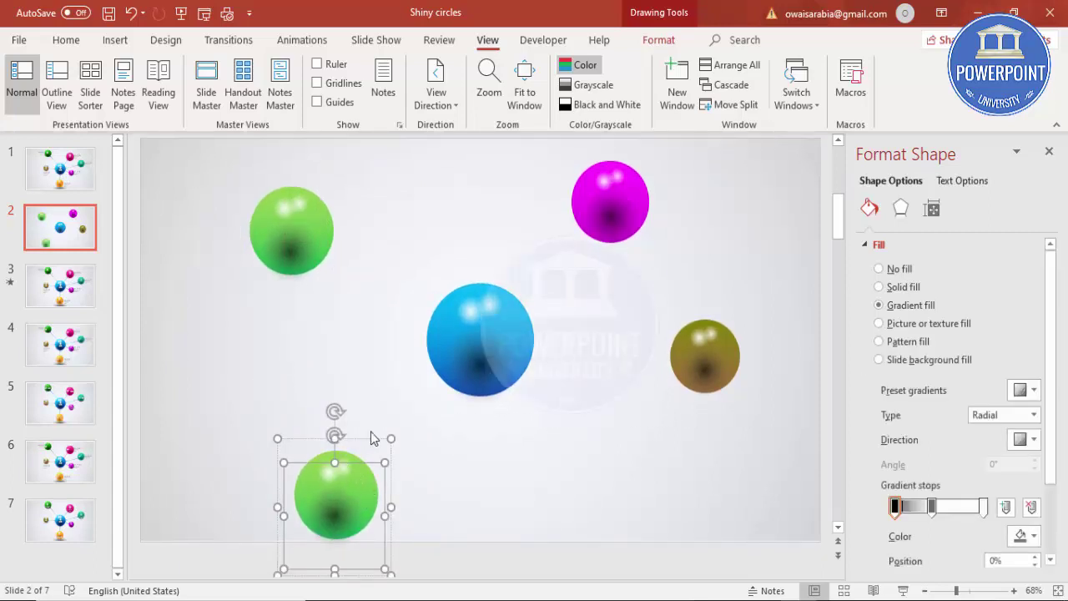
click(432, 444)
click(327, 483)
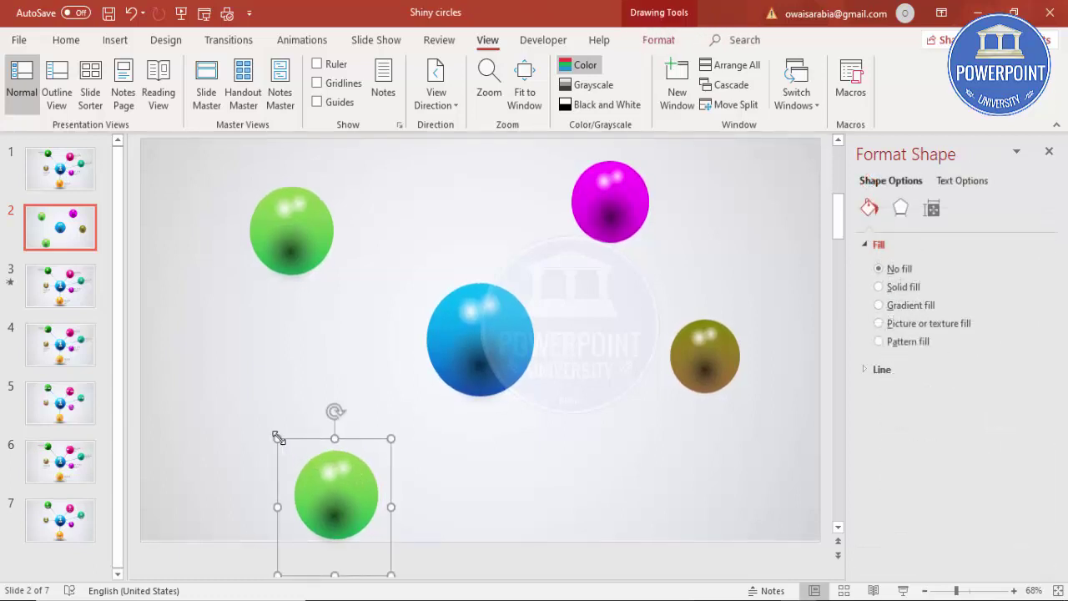
drag(287, 445, 326, 475)
Move the dark shadow inside the small green copy to the left, exposing its base circle
drag(367, 515, 317, 510)
click(559, 490)
click(334, 503)
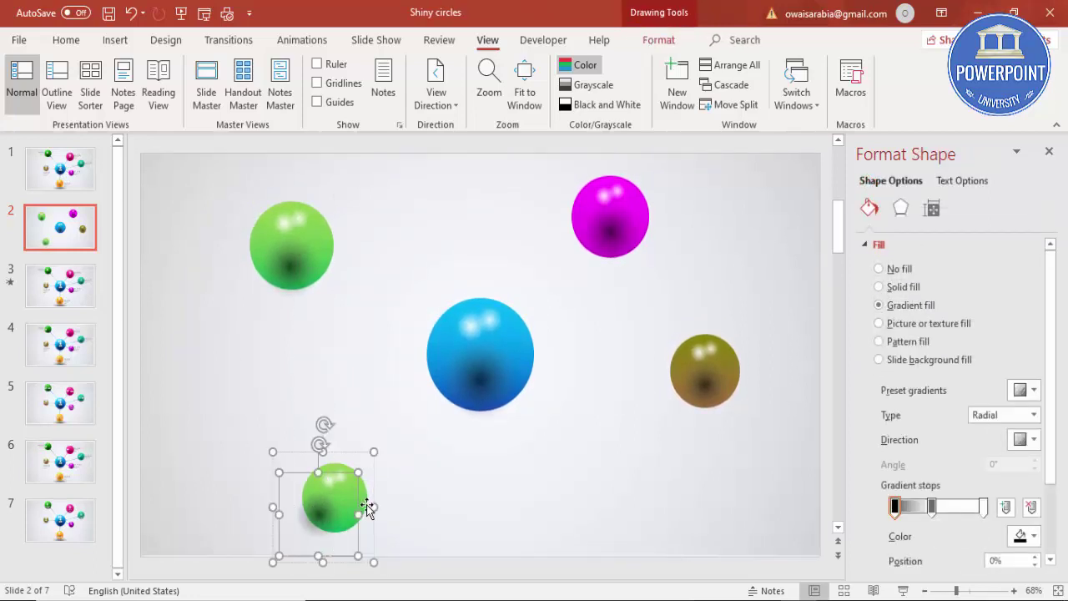
Open the standard colour palette for the 0% gradient stop of the small green copy's base circle
click(367, 507)
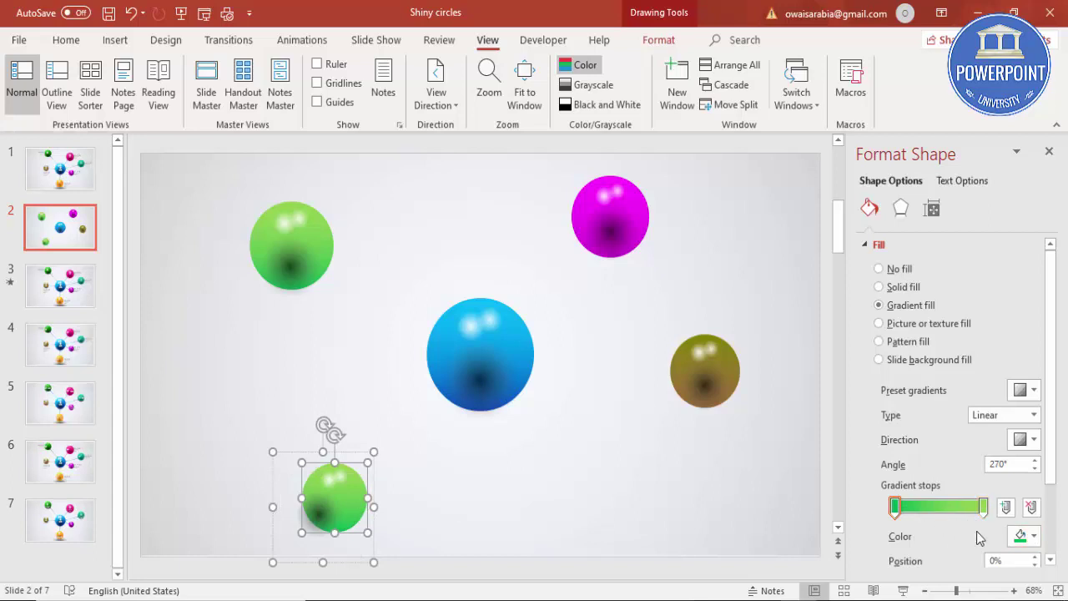
click(1025, 535)
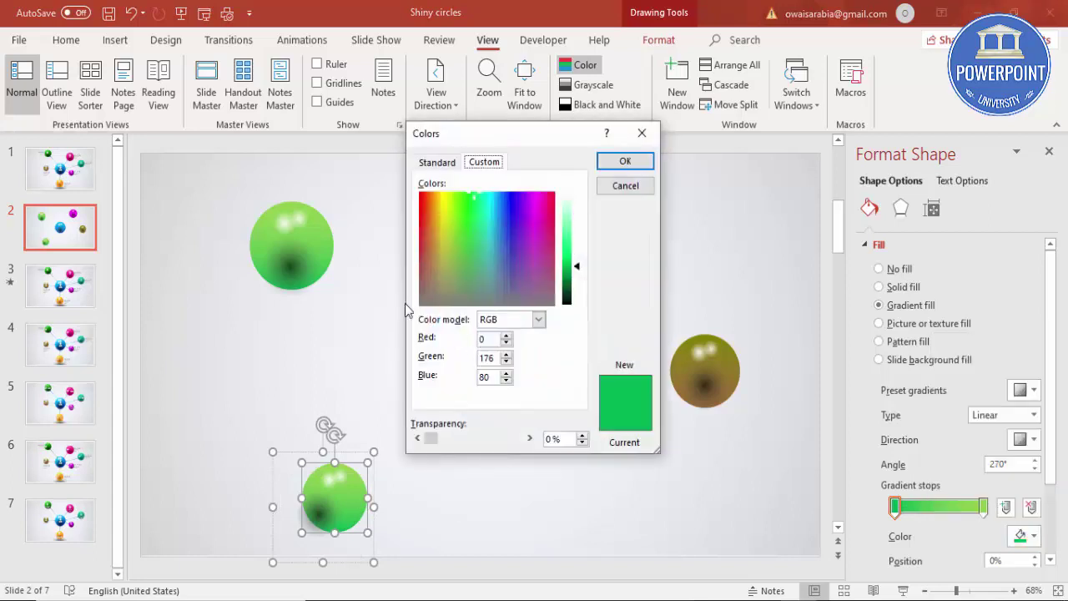
click(432, 166)
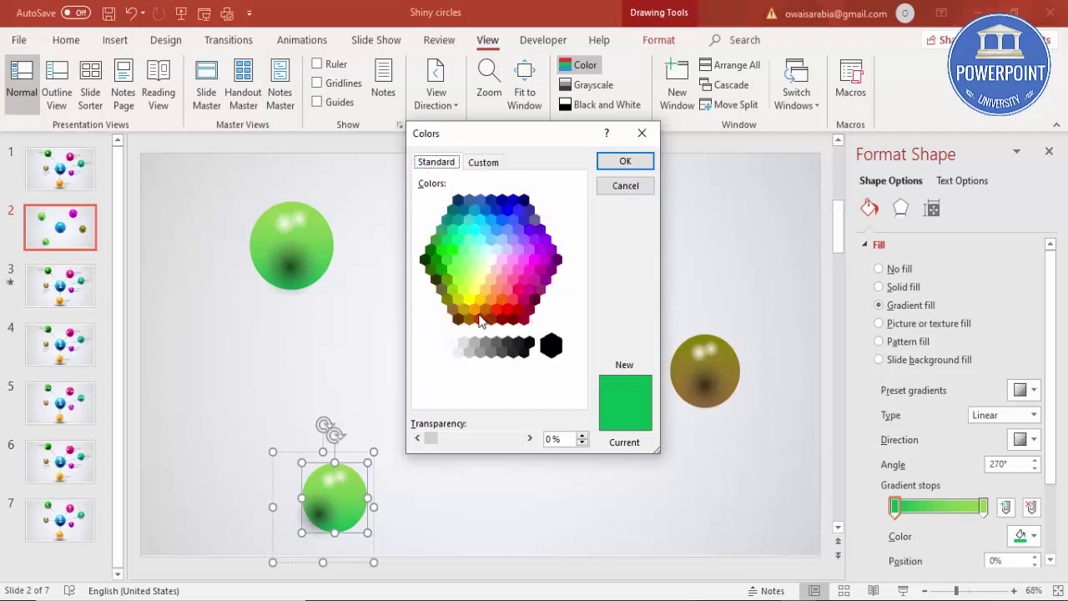